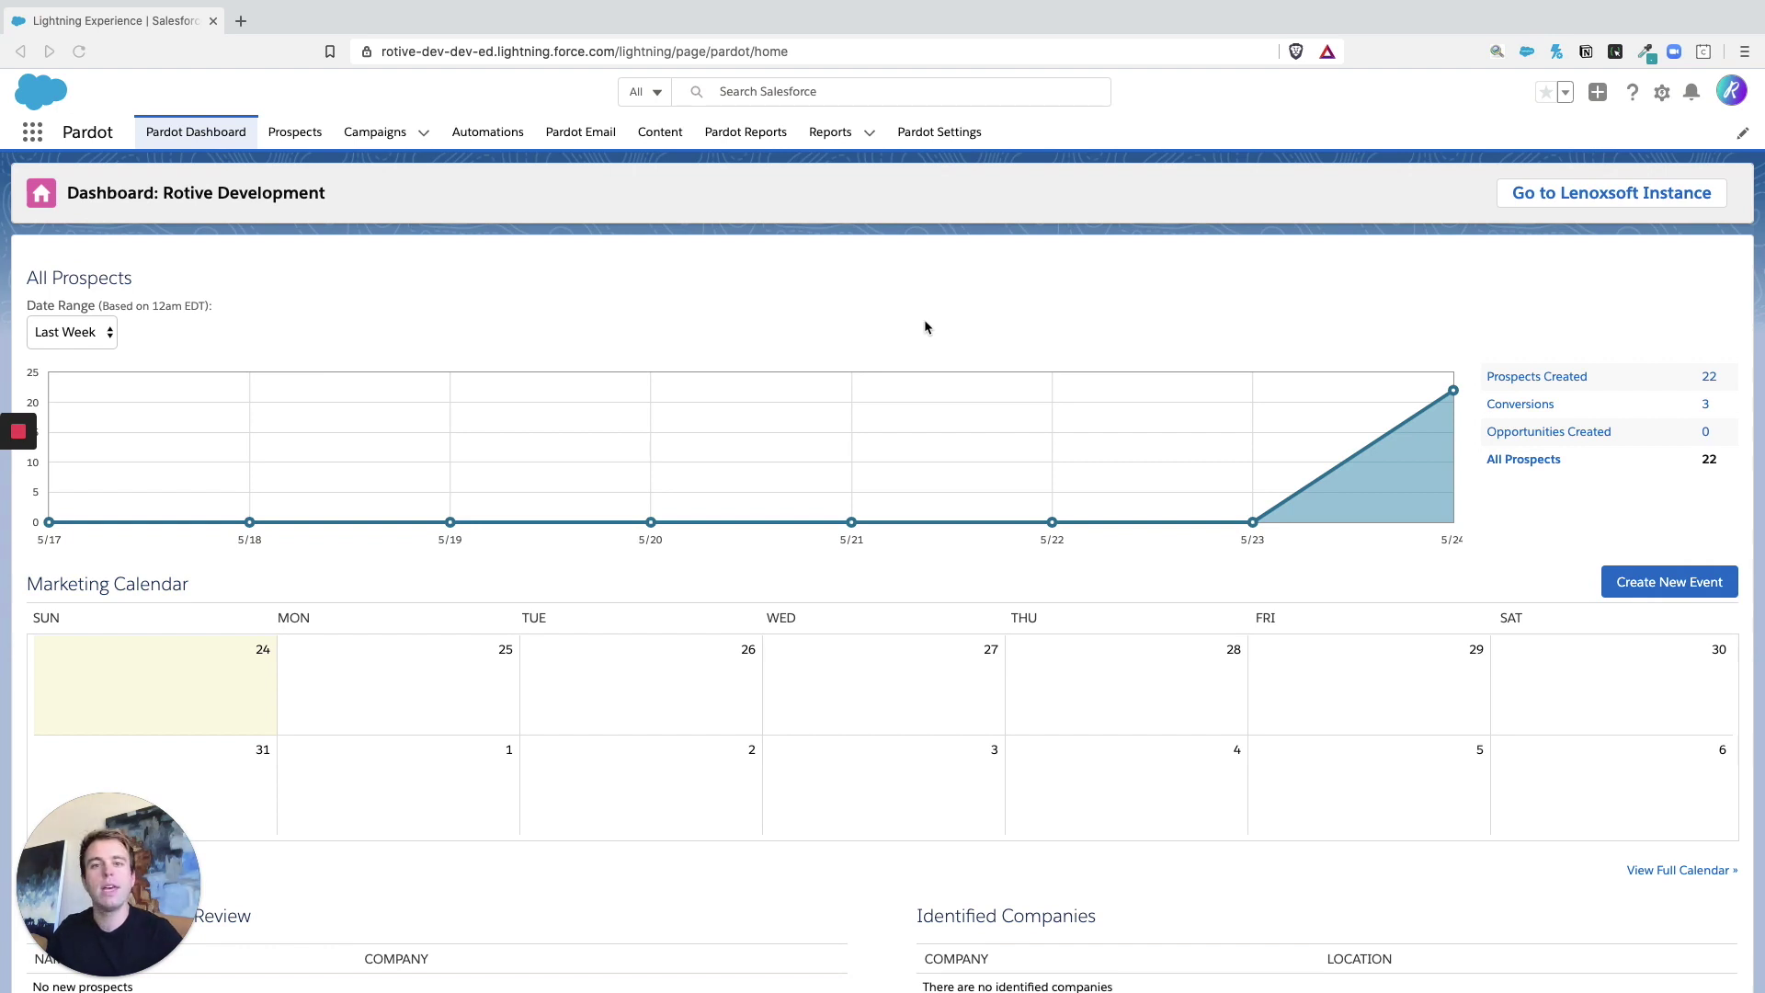
# - Open the Website Contact Us Form from Content and highlight its title and Completion Actions heading
pyautogui.click(661, 136)
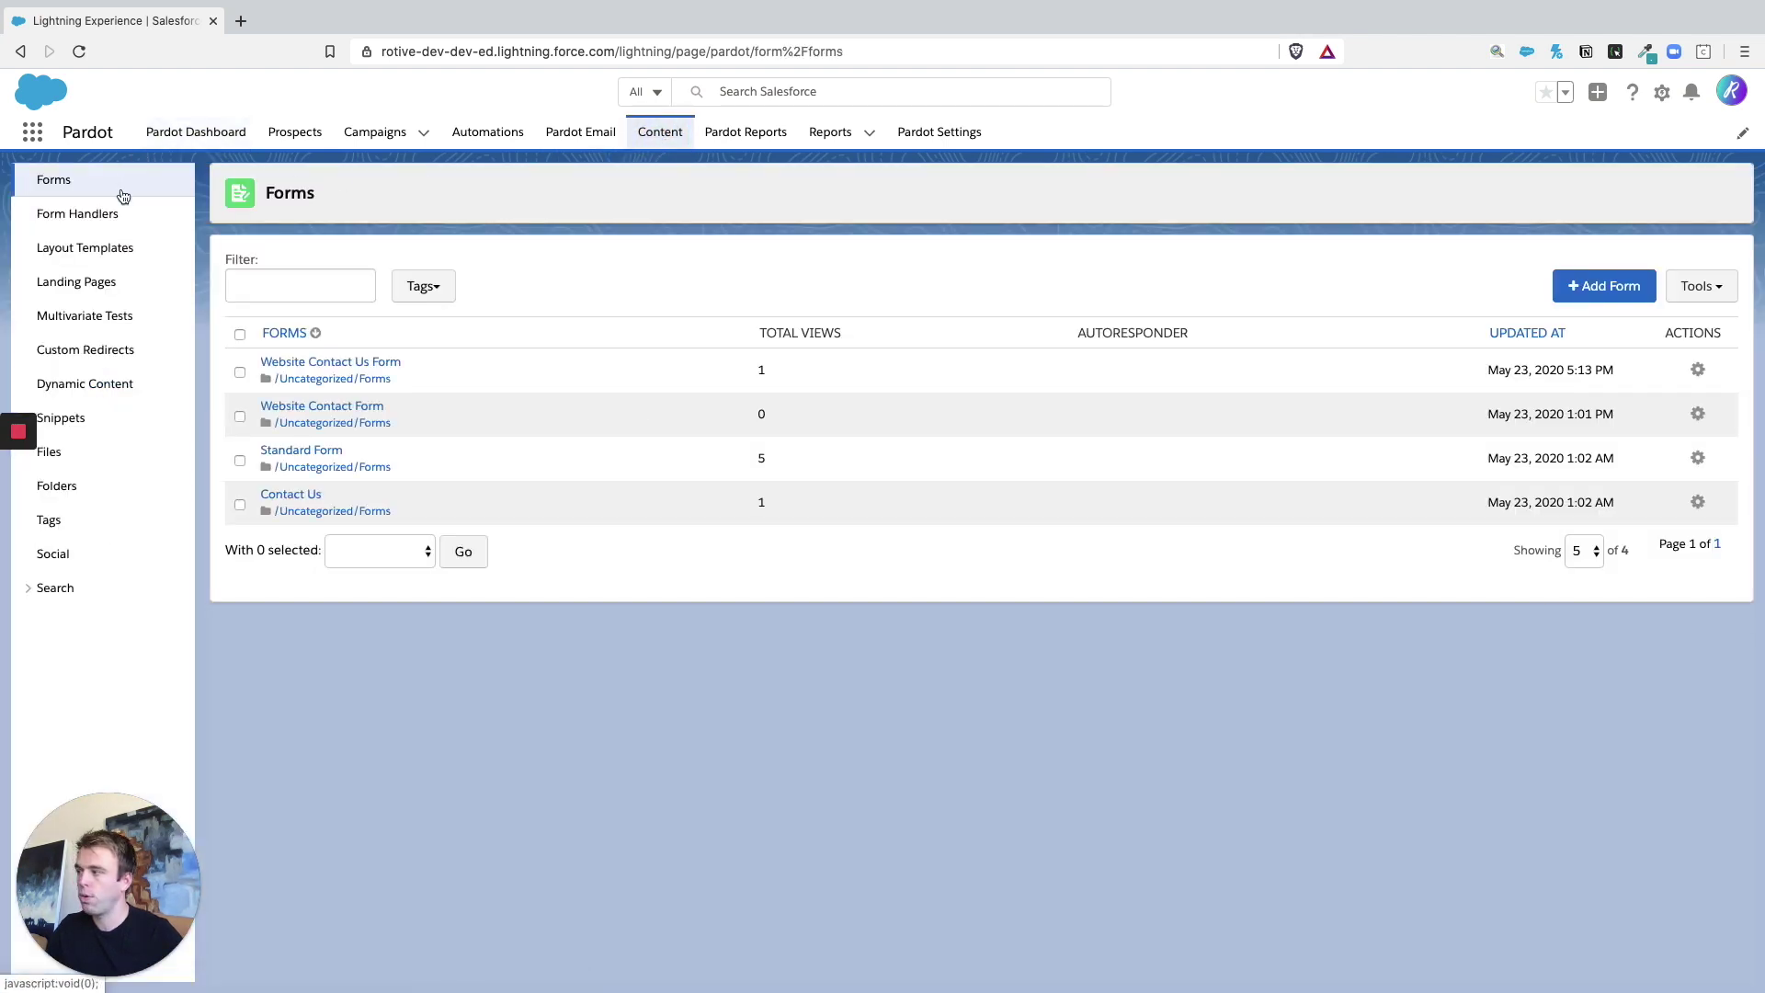
pyautogui.click(371, 364)
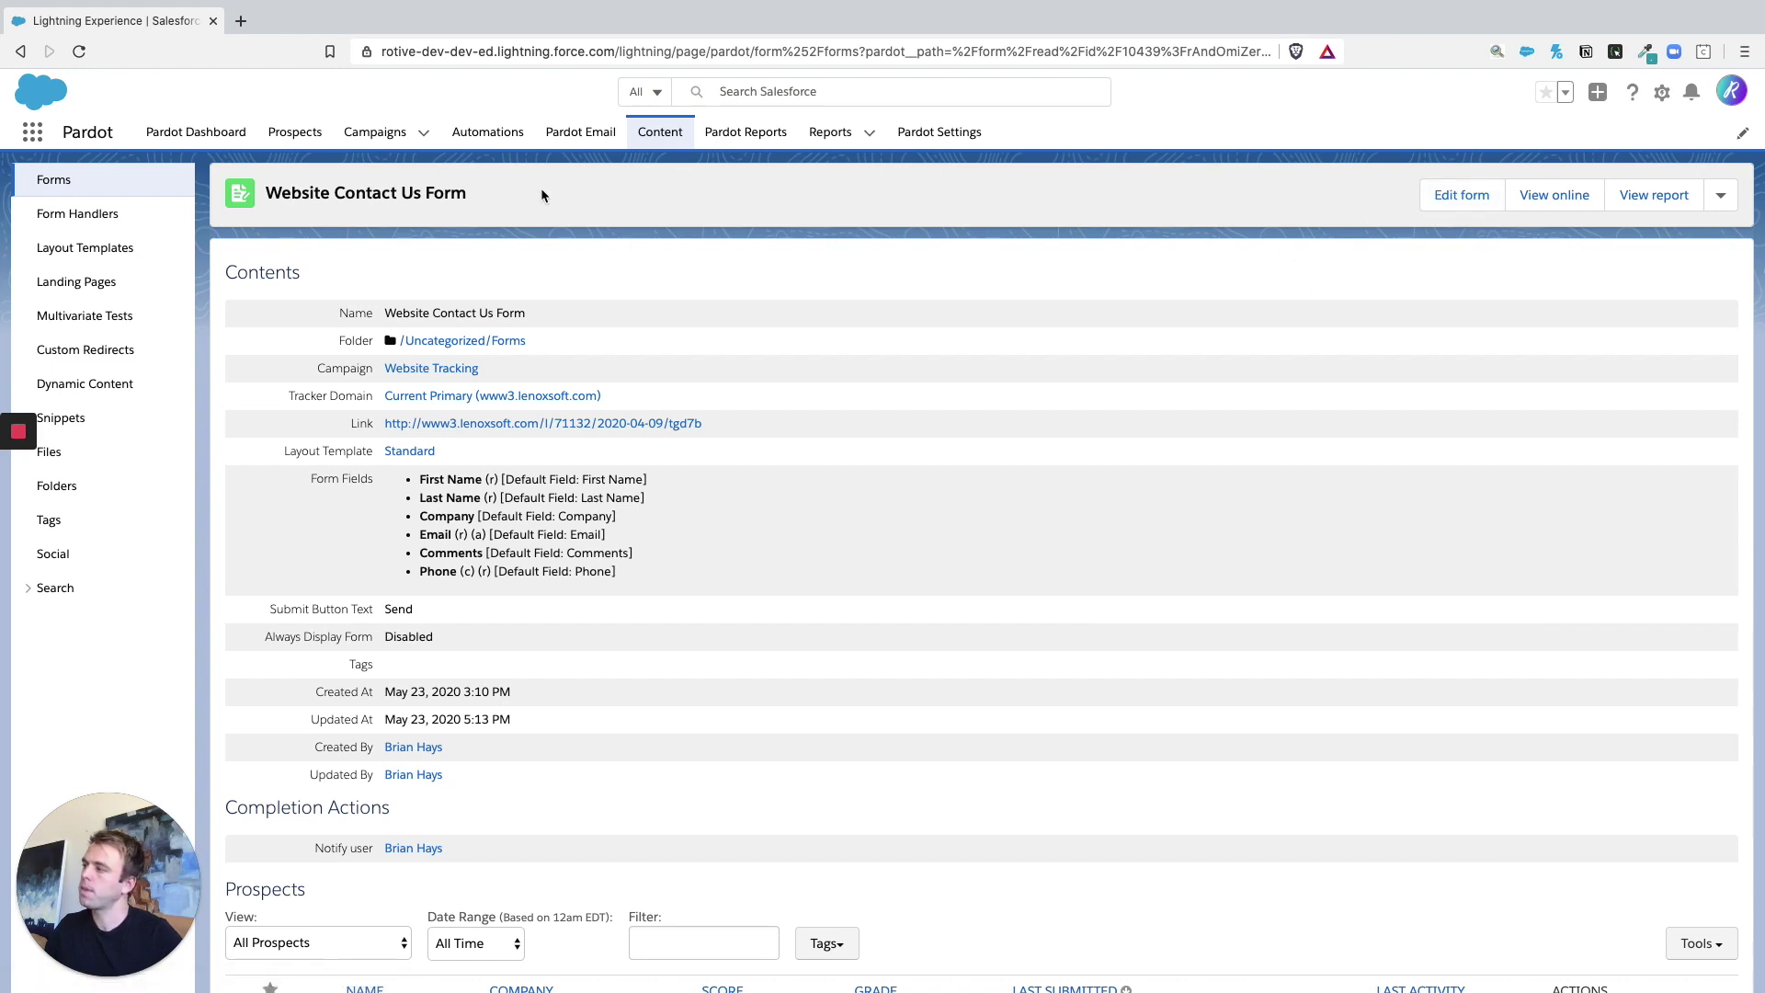
pyautogui.moveTo(478, 195); pyautogui.dragTo(349, 168)
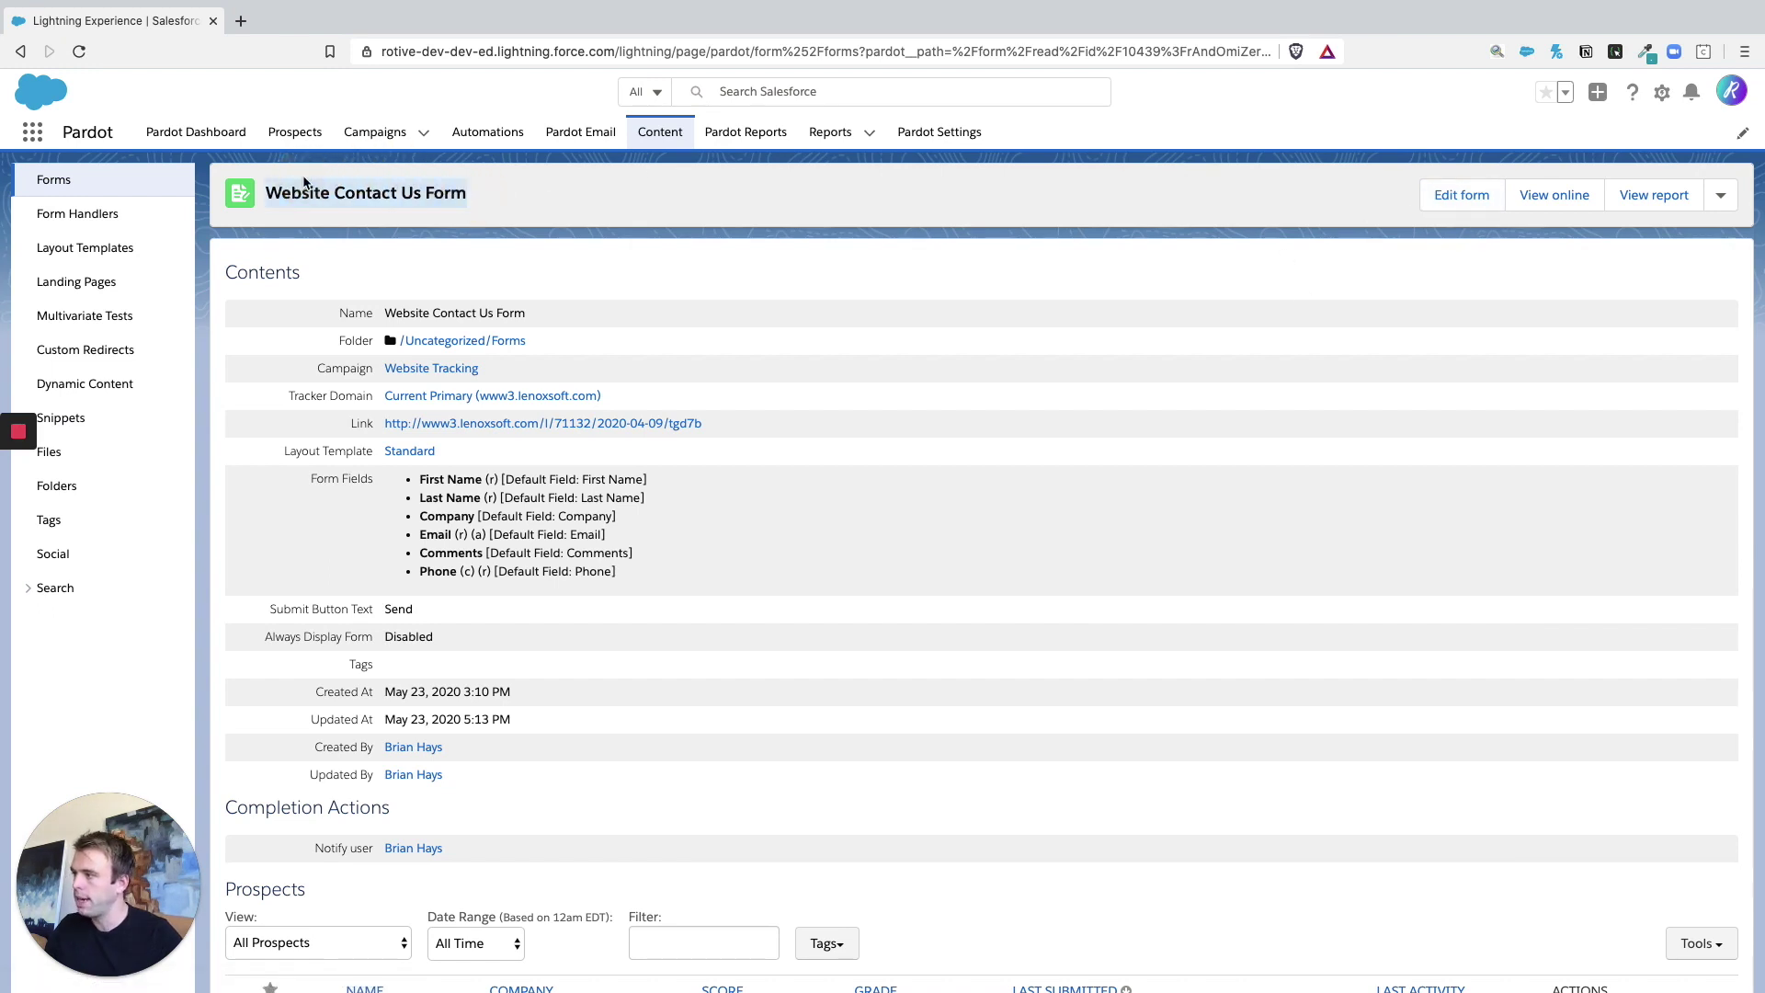
pyautogui.scroll(-2, 632, 687)
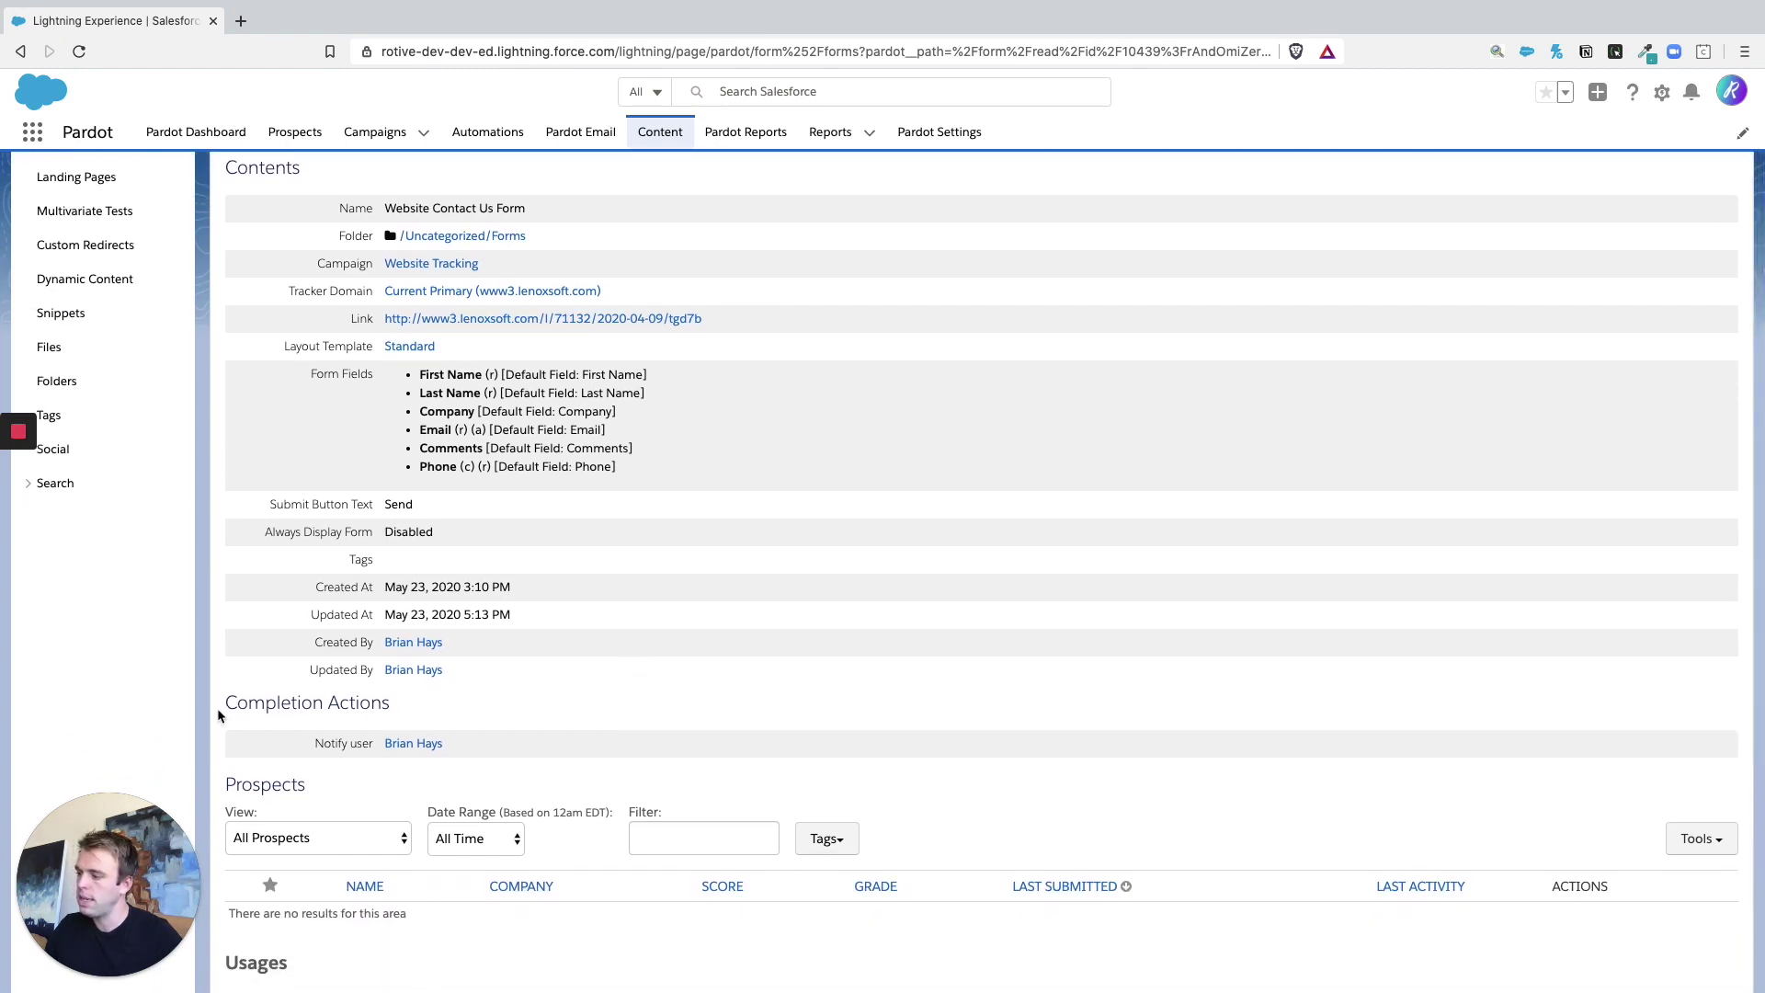
pyautogui.moveTo(221, 712); pyautogui.dragTo(423, 712)
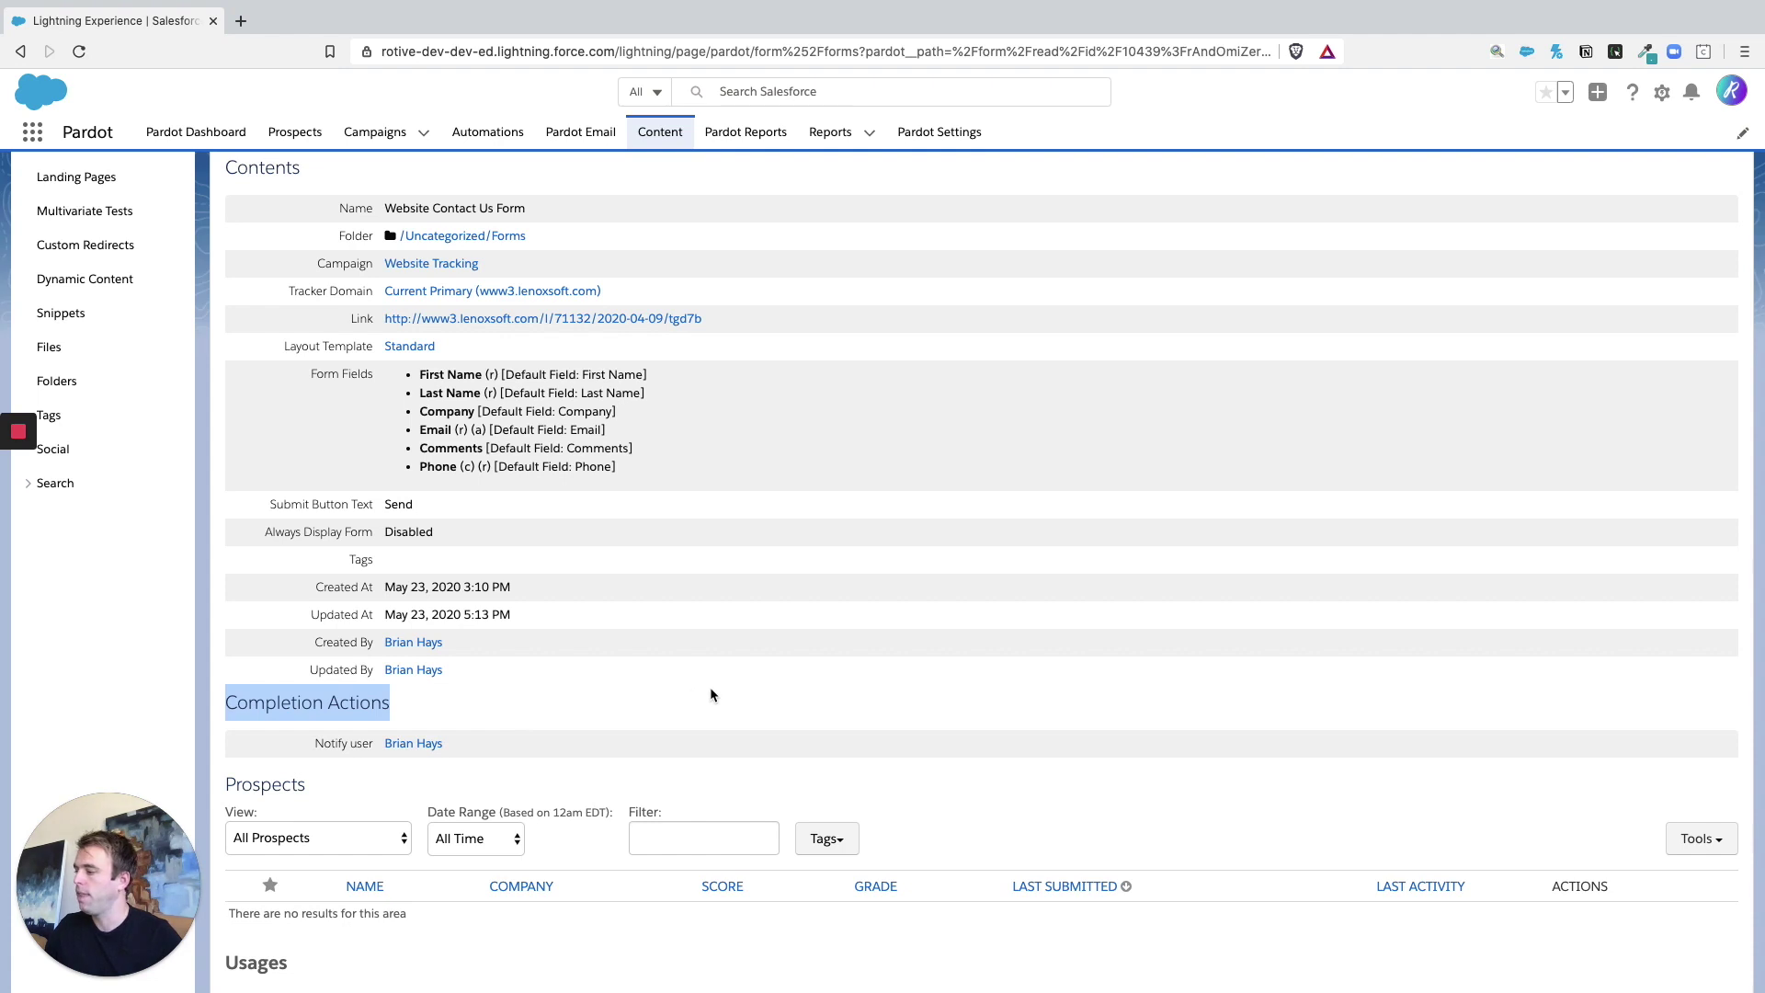
pyautogui.scroll(3, 801, 686)
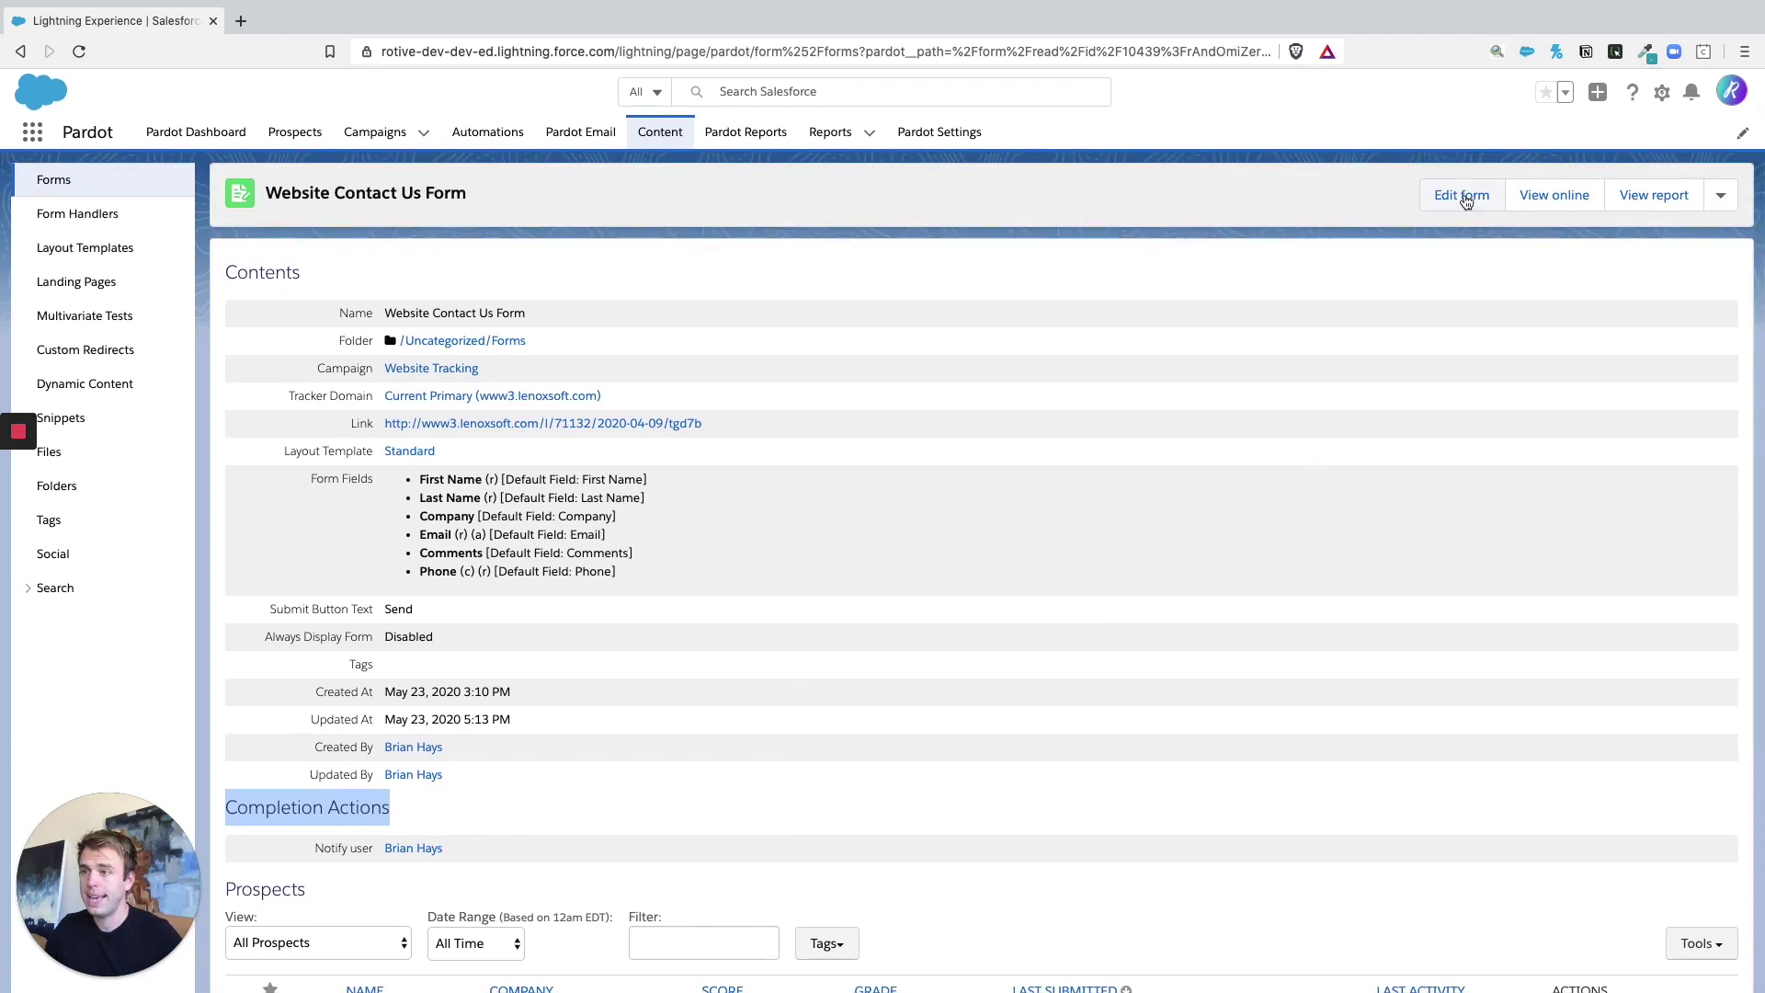
# - Edit the Website Contact Us Form at its Completion Actions step and highlight that label
pyautogui.click(1463, 198)
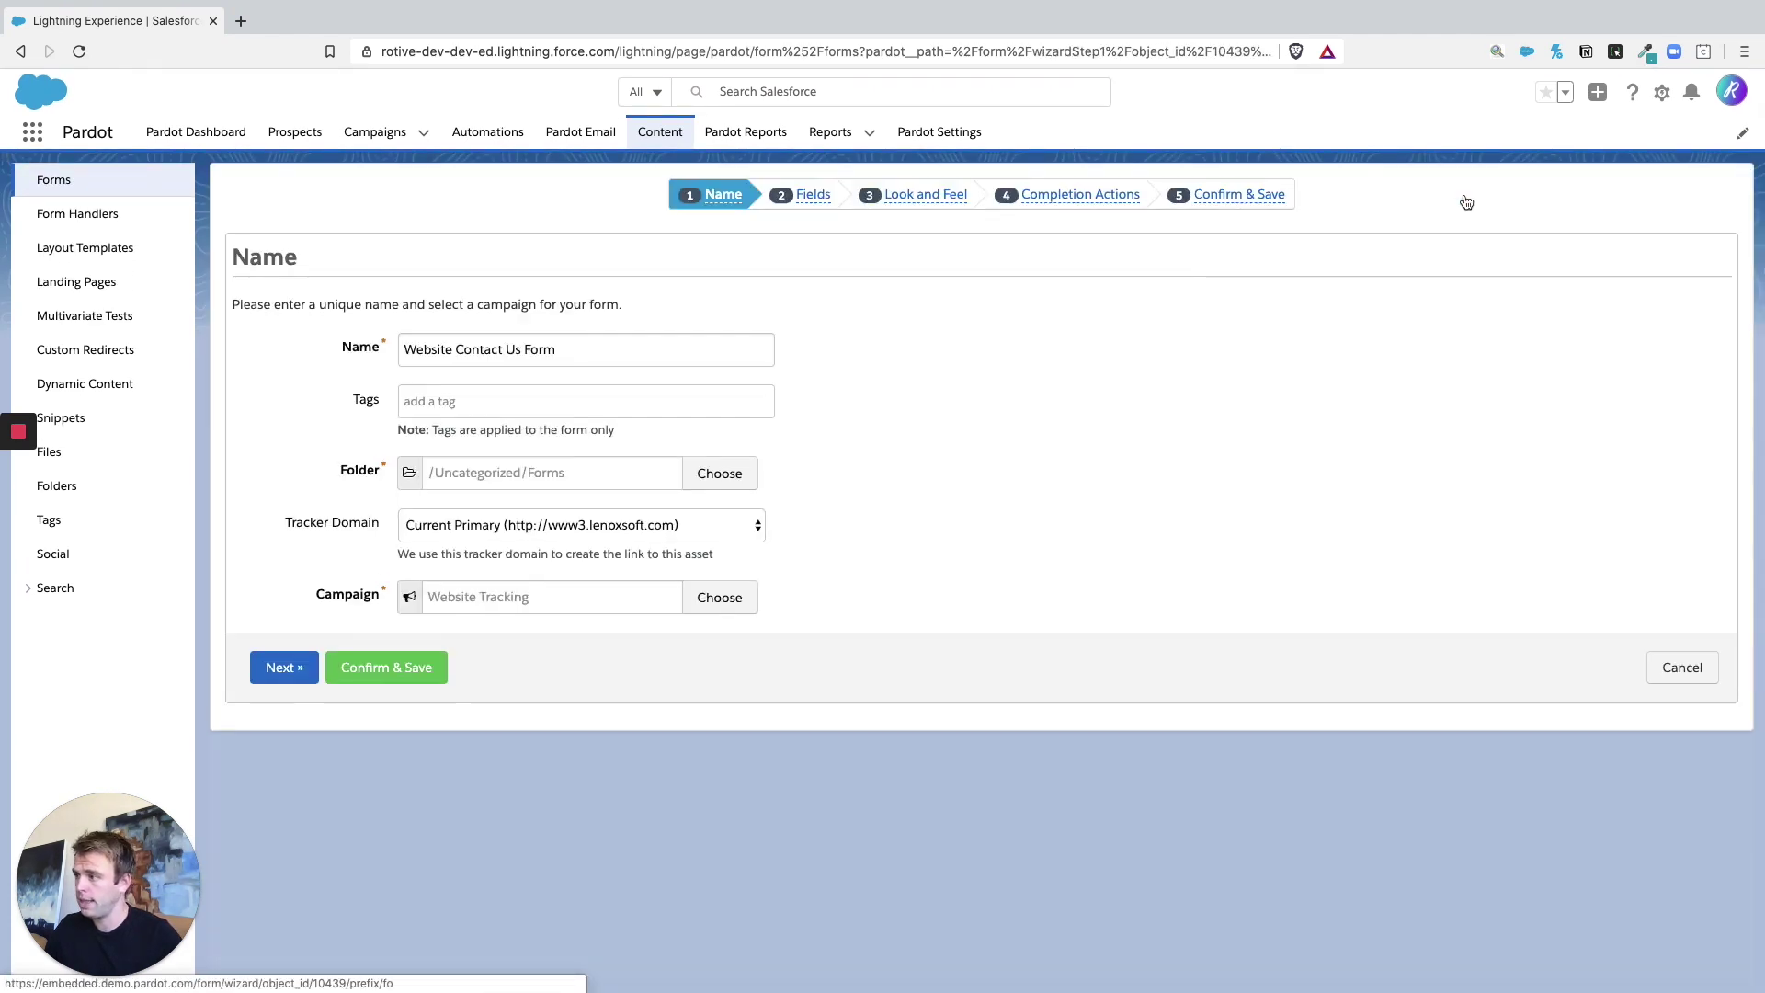
pyautogui.click(1081, 195)
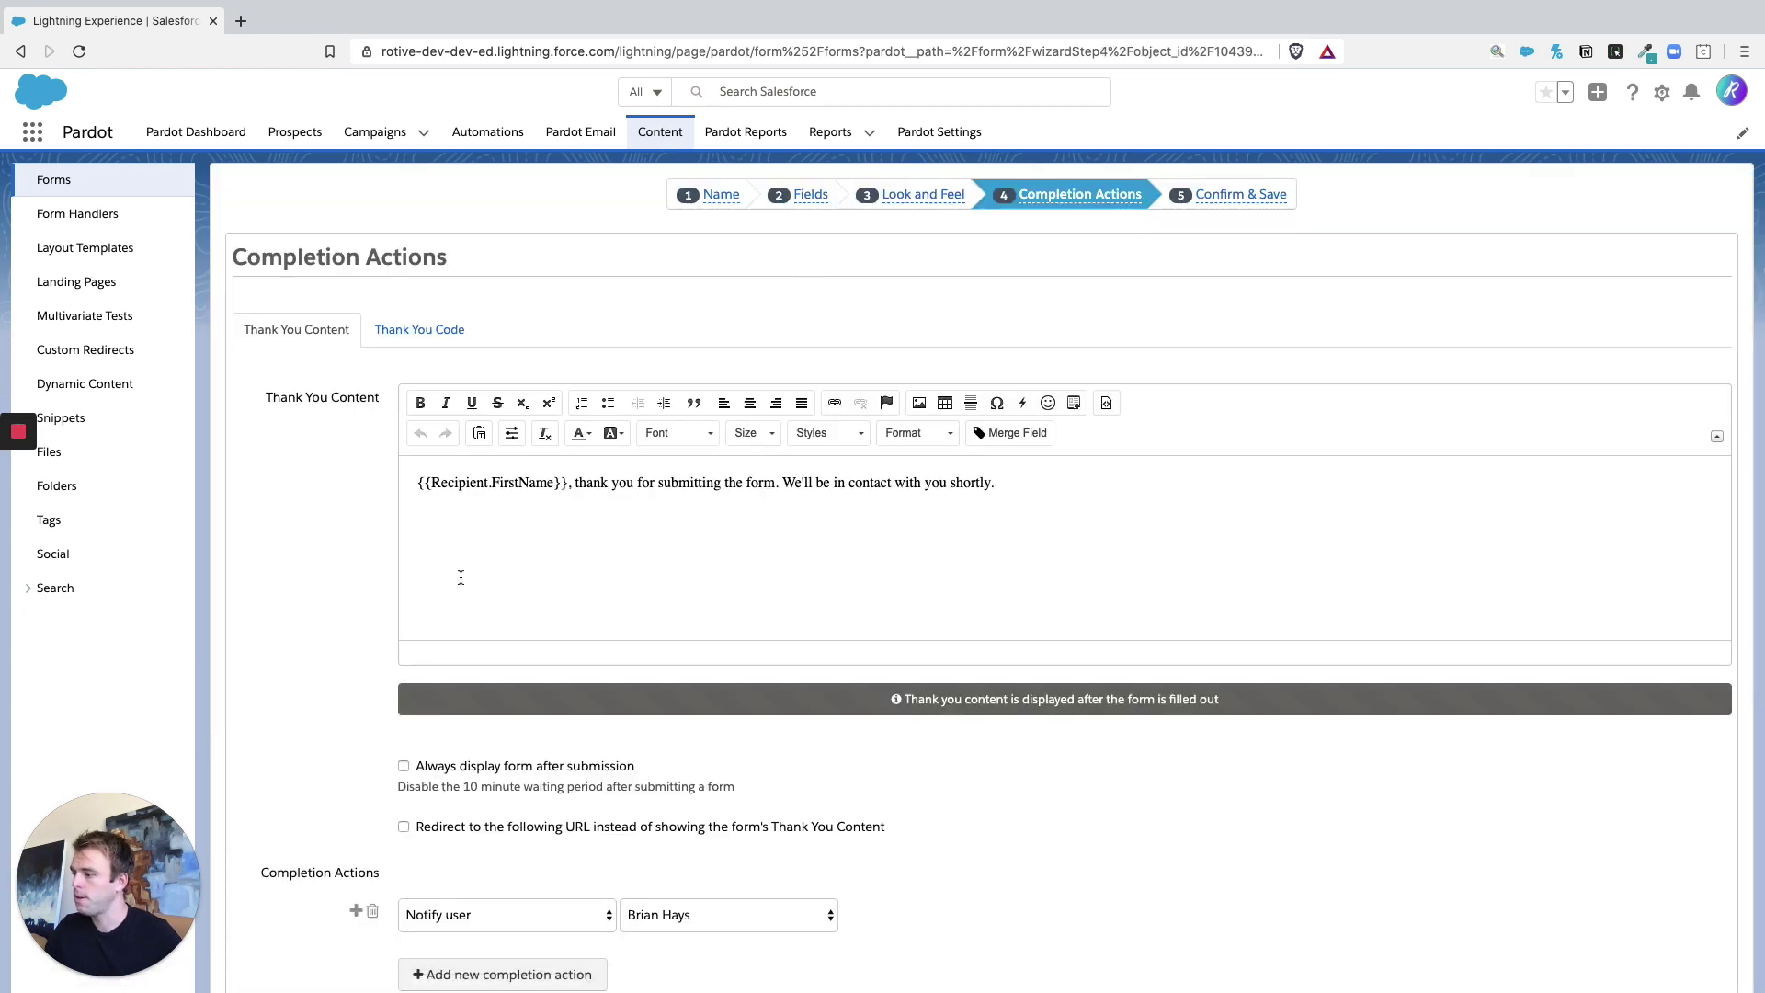
pyautogui.scroll(-3, 357, 735)
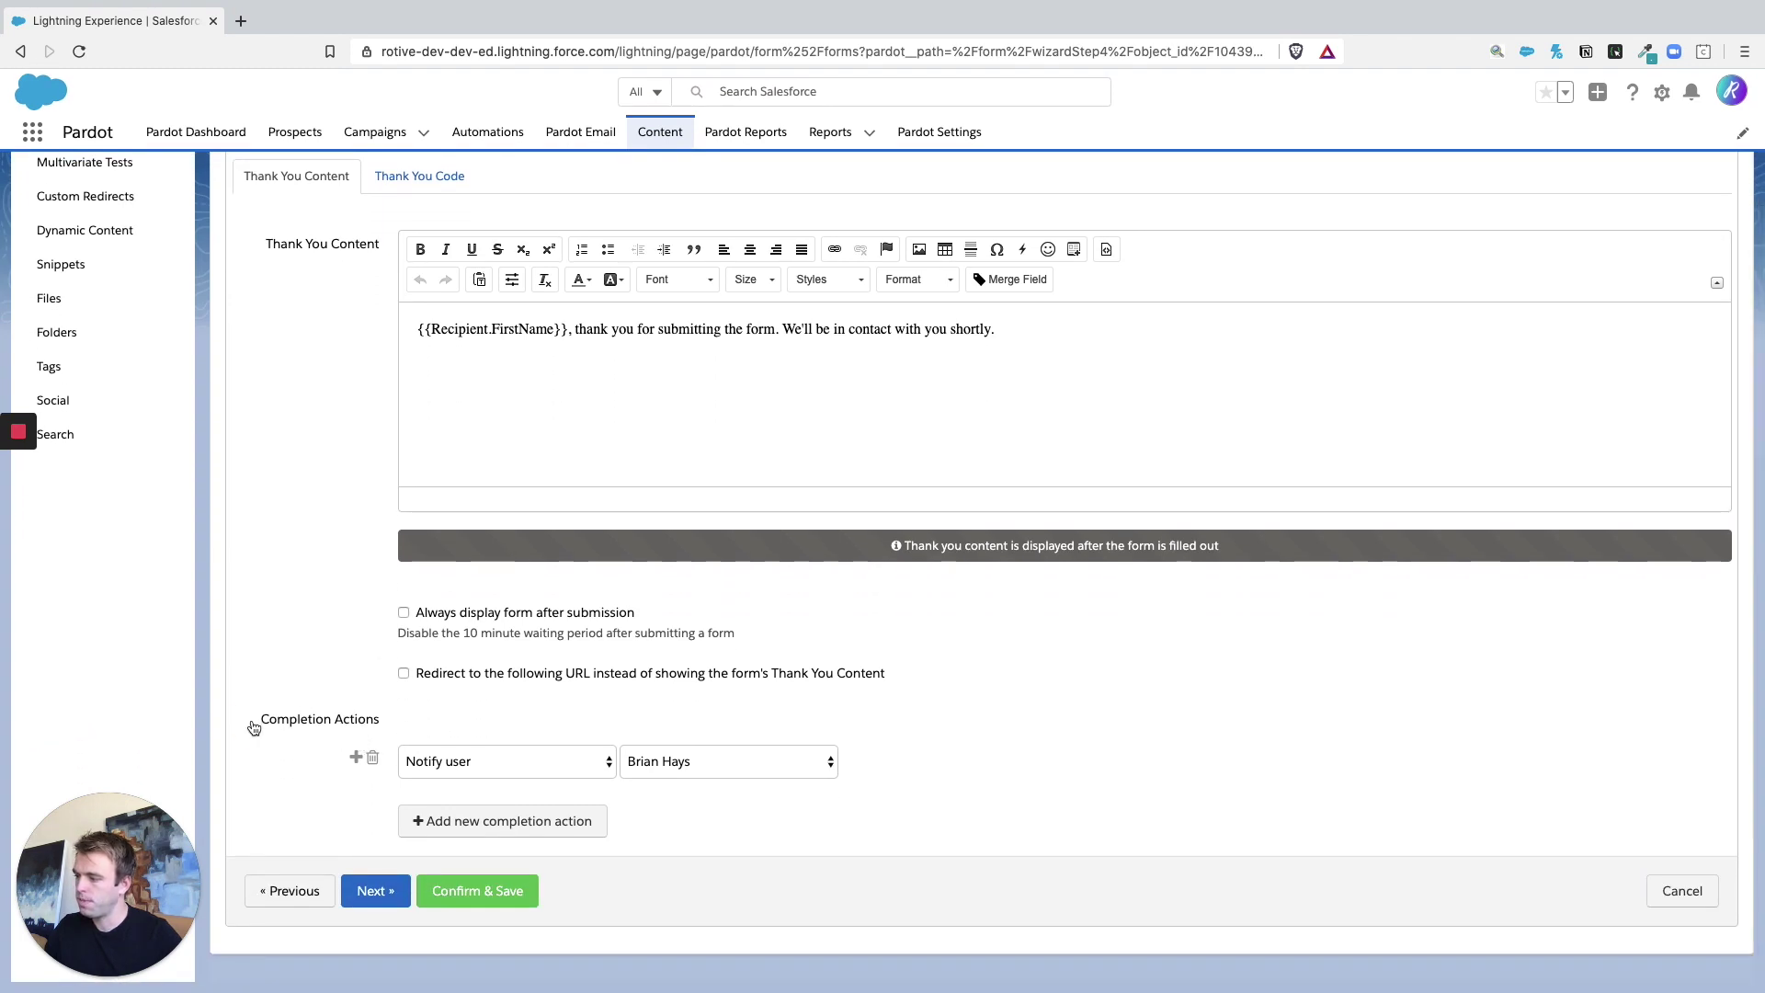
pyautogui.moveTo(253, 726); pyautogui.dragTo(402, 727)
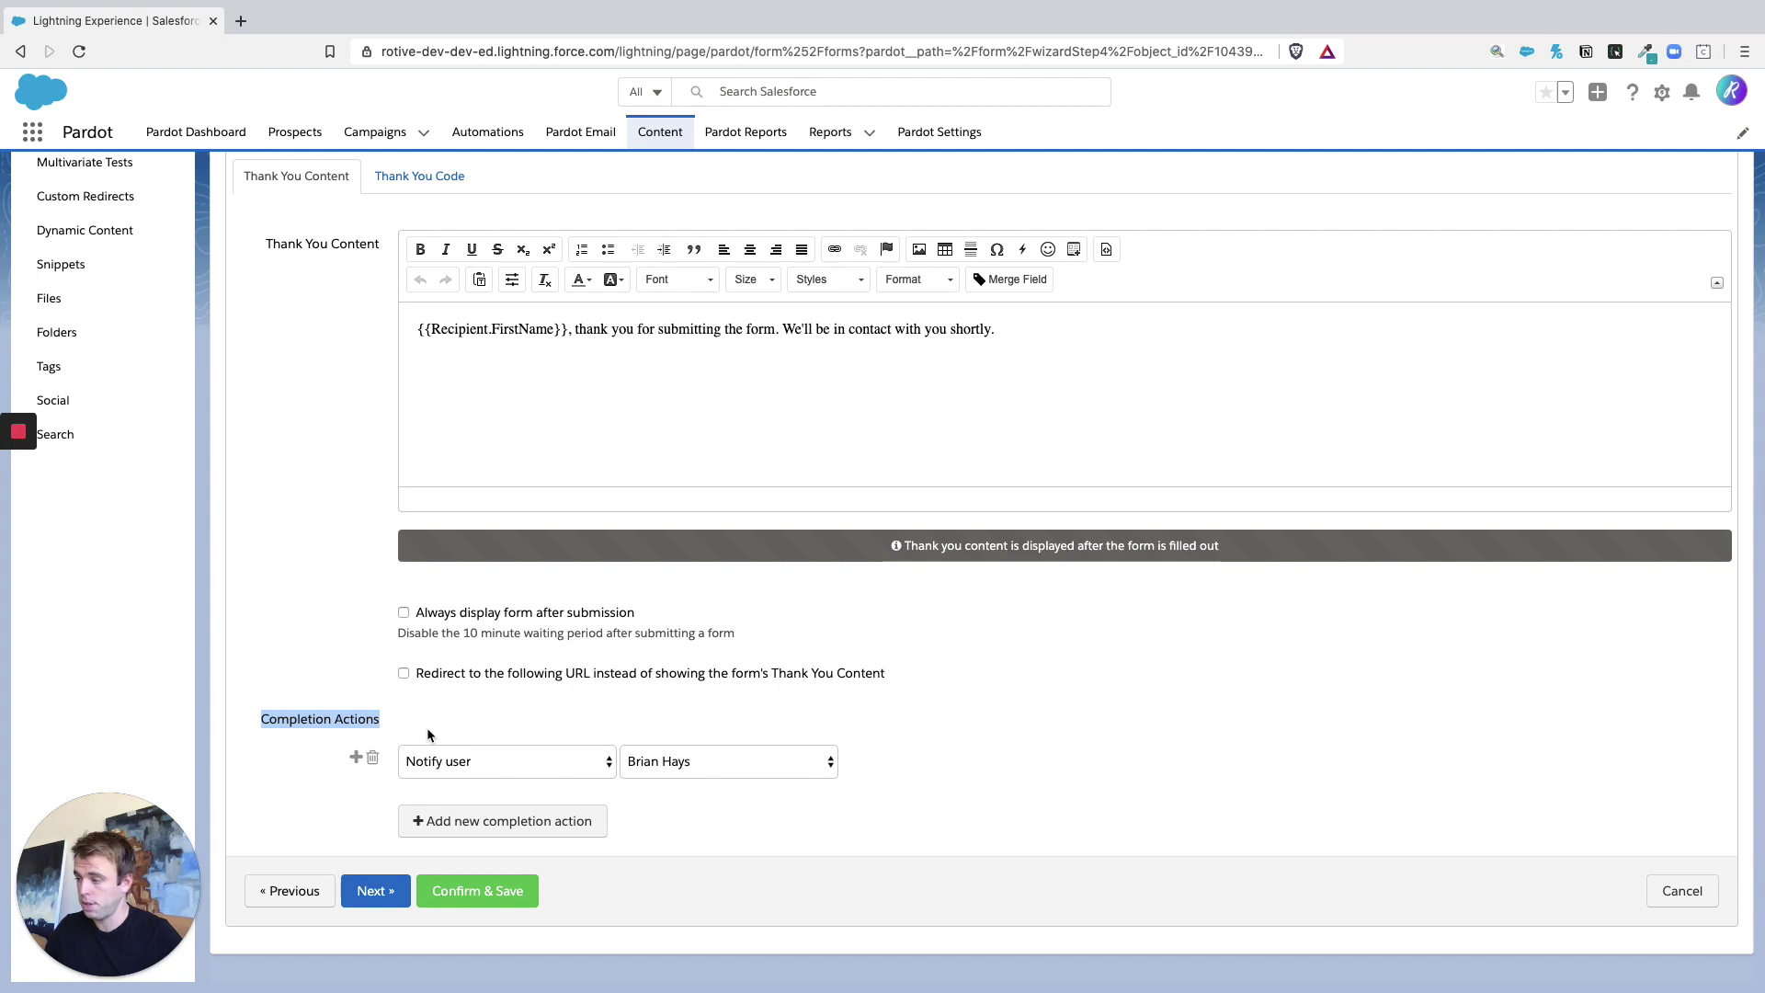
# - Add a new completion action row and browse the available action types
pyautogui.click(550, 821)
pyautogui.scroll(-2, 662, 818)
pyautogui.click(591, 761)
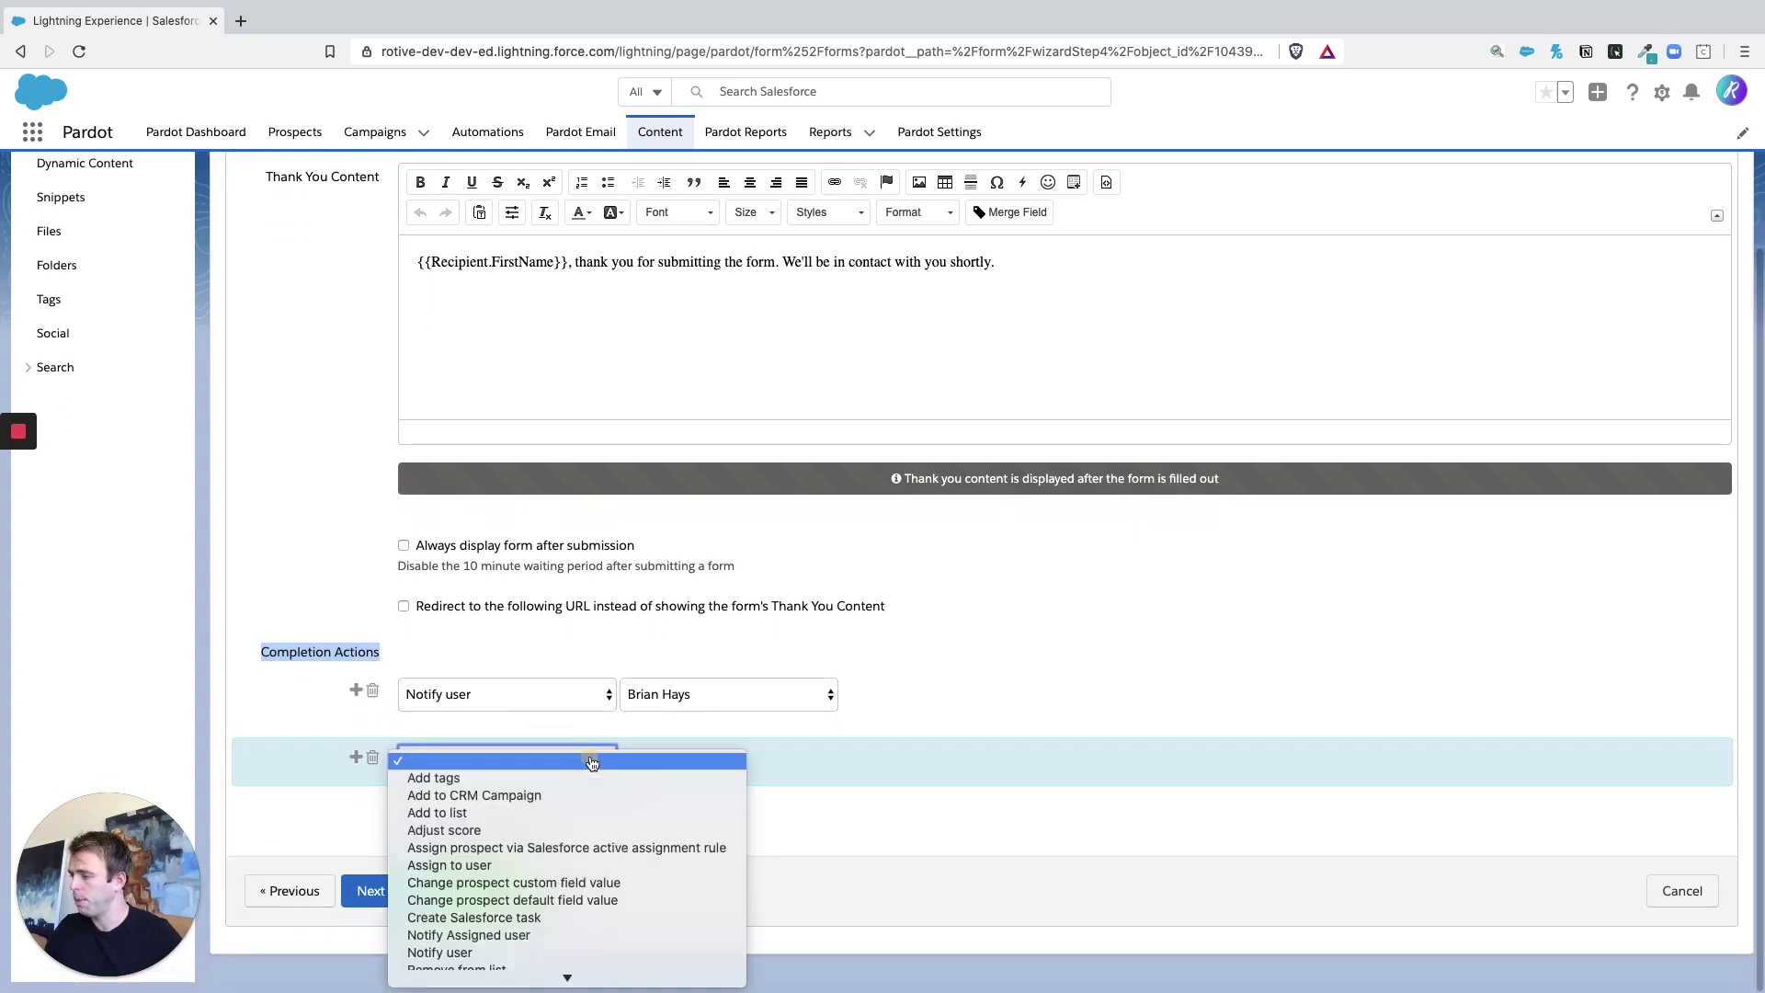
pyautogui.scroll(-3, 589, 884)
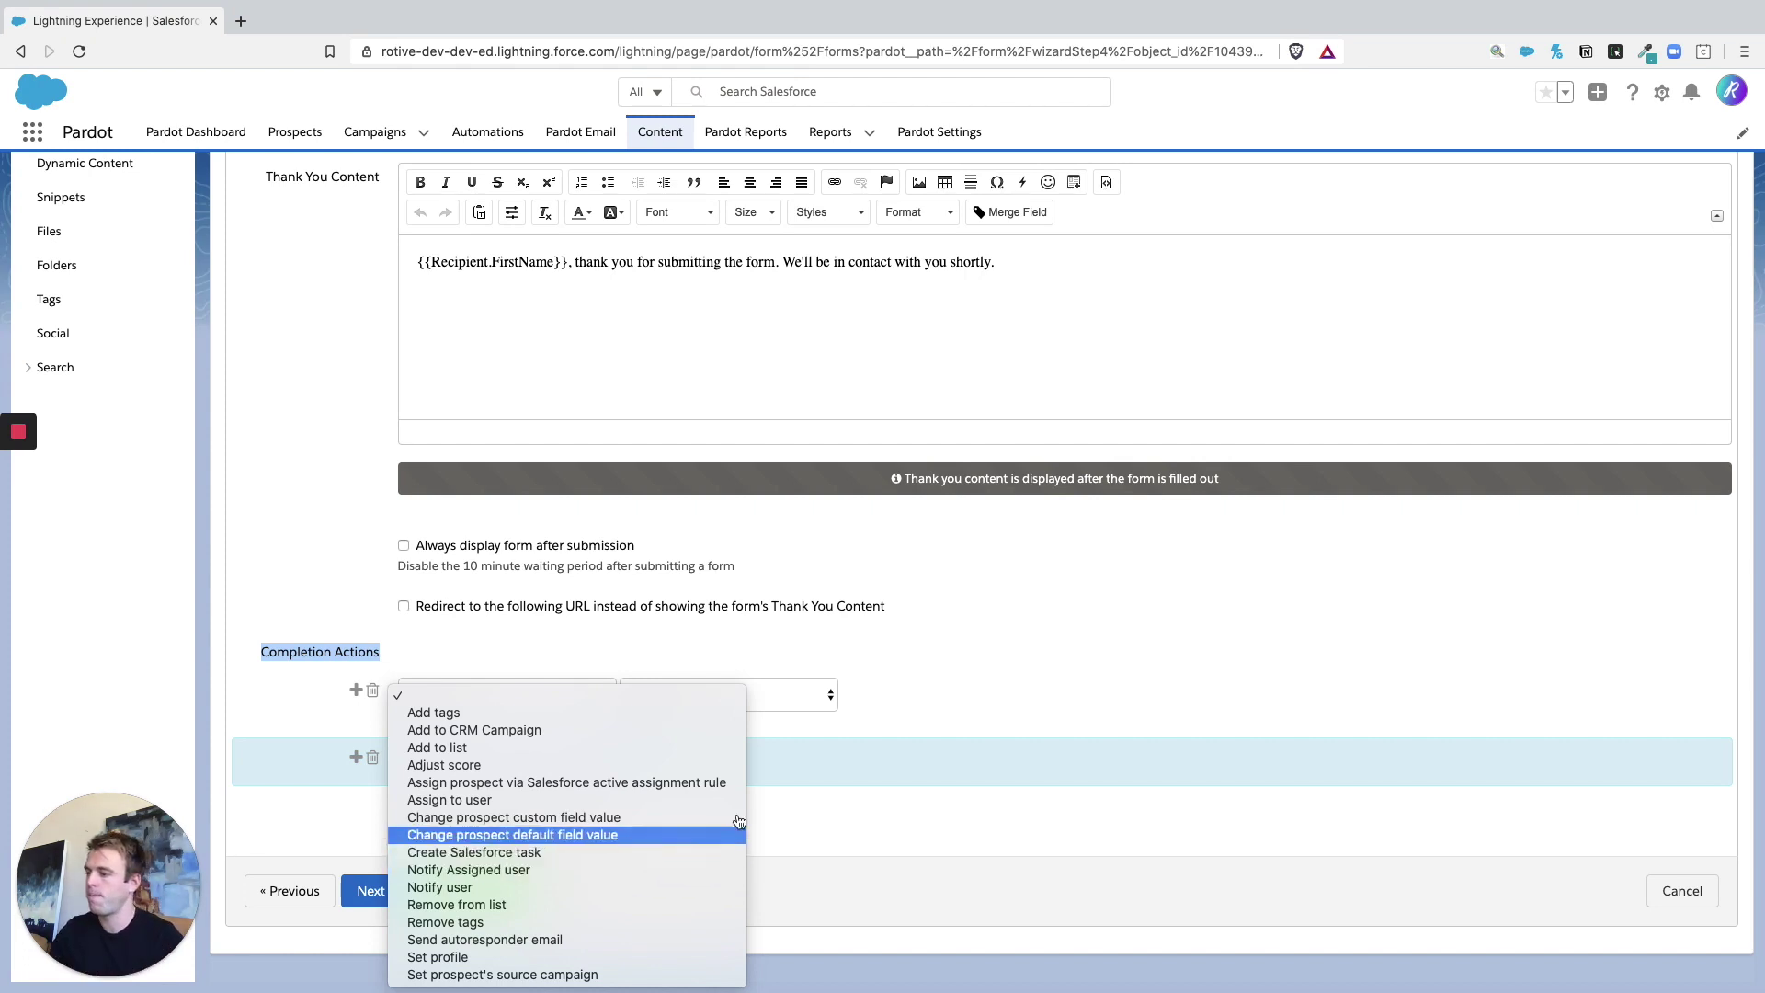
# - Delete the empty row, save the form with only Notify user, and go to Engagement Studio
pyautogui.click(570, 887)
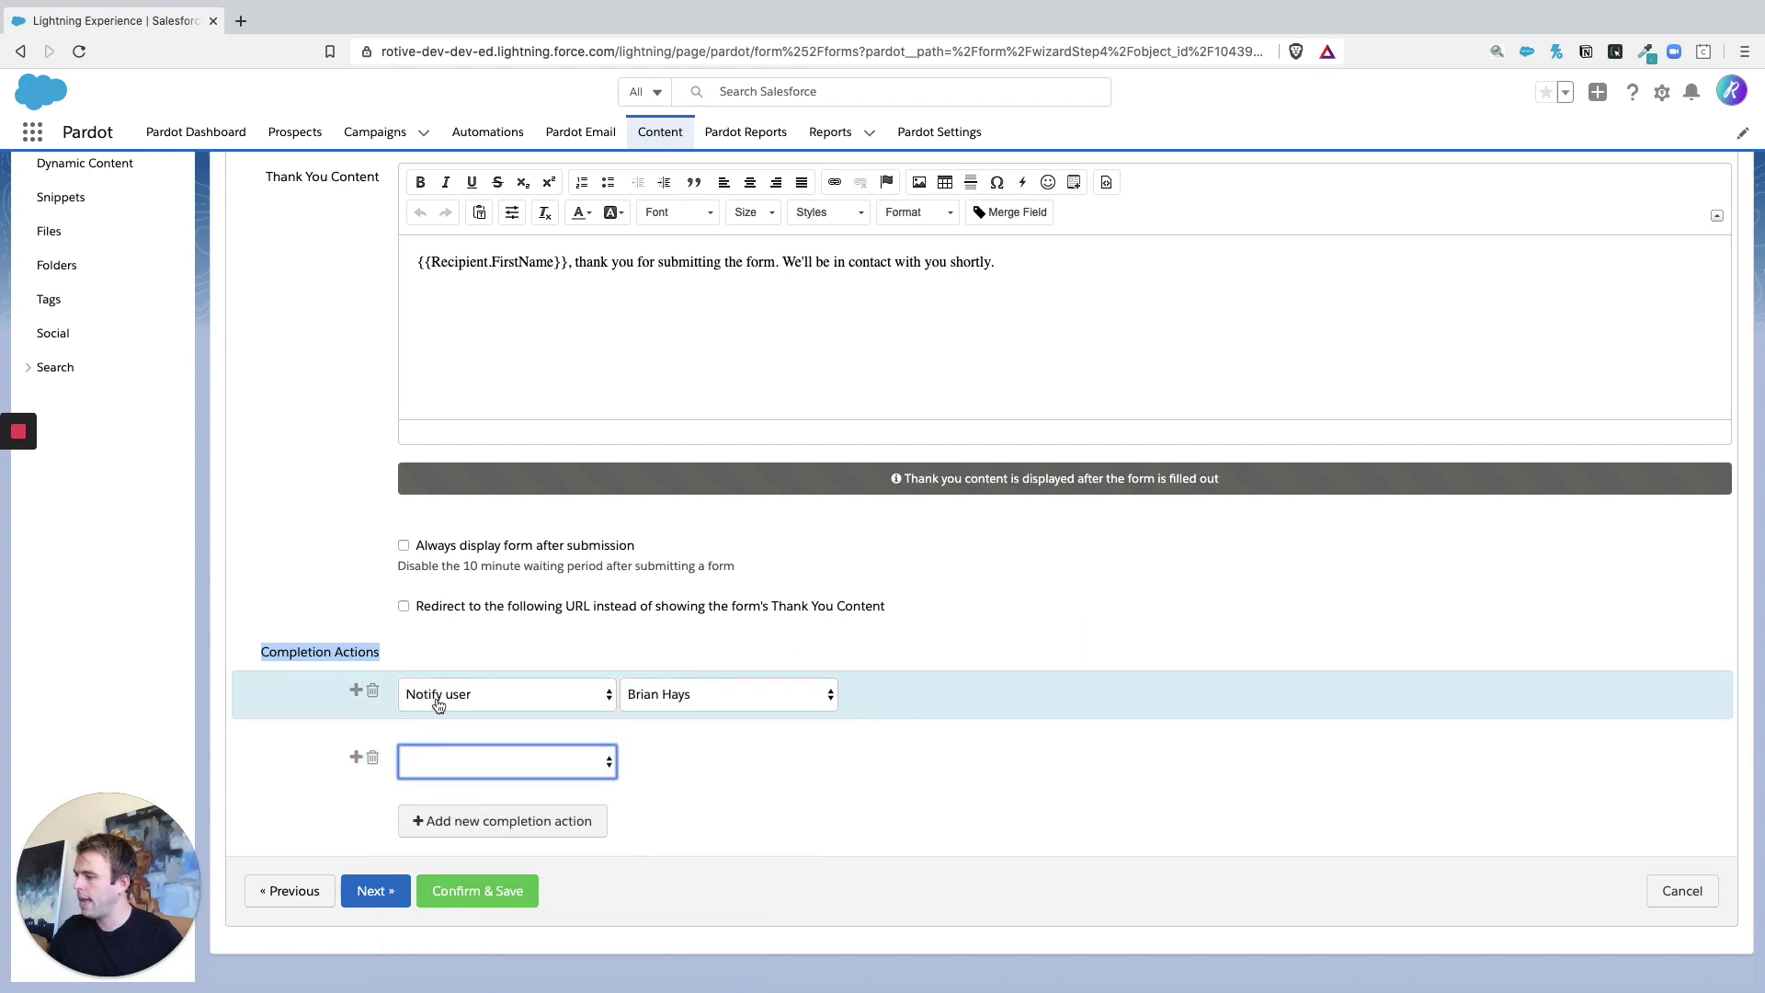
pyautogui.click(373, 756)
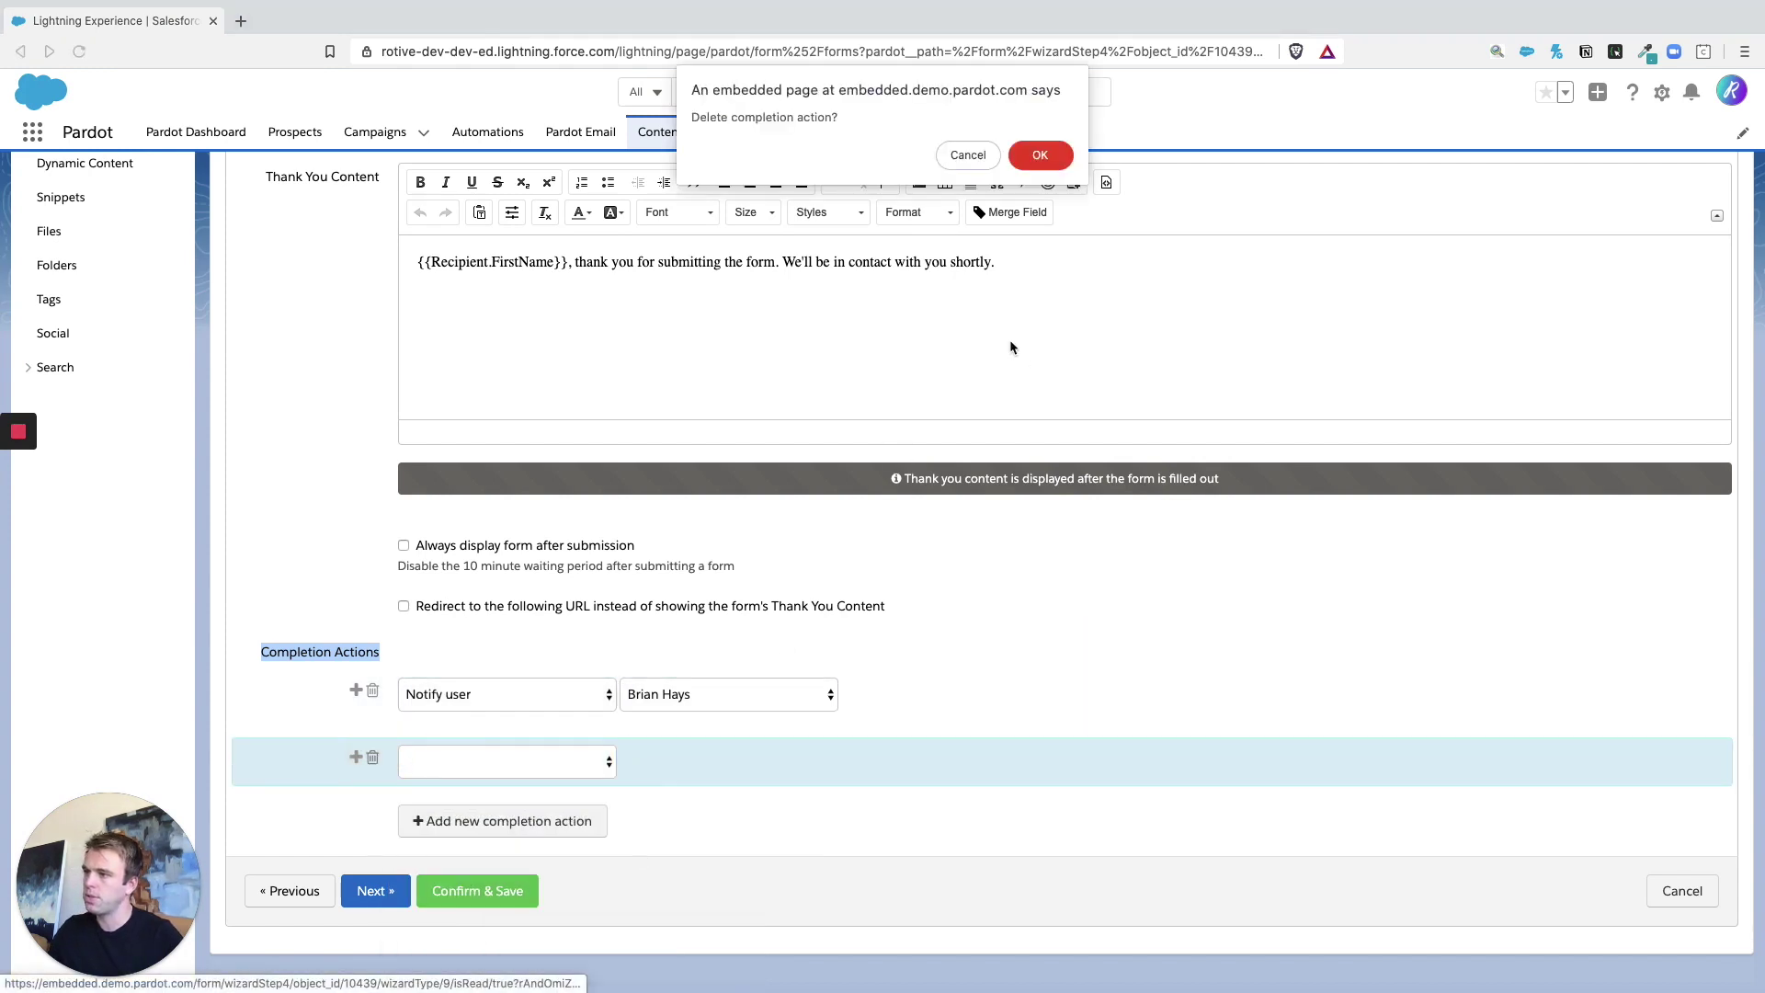
pyautogui.click(1039, 154)
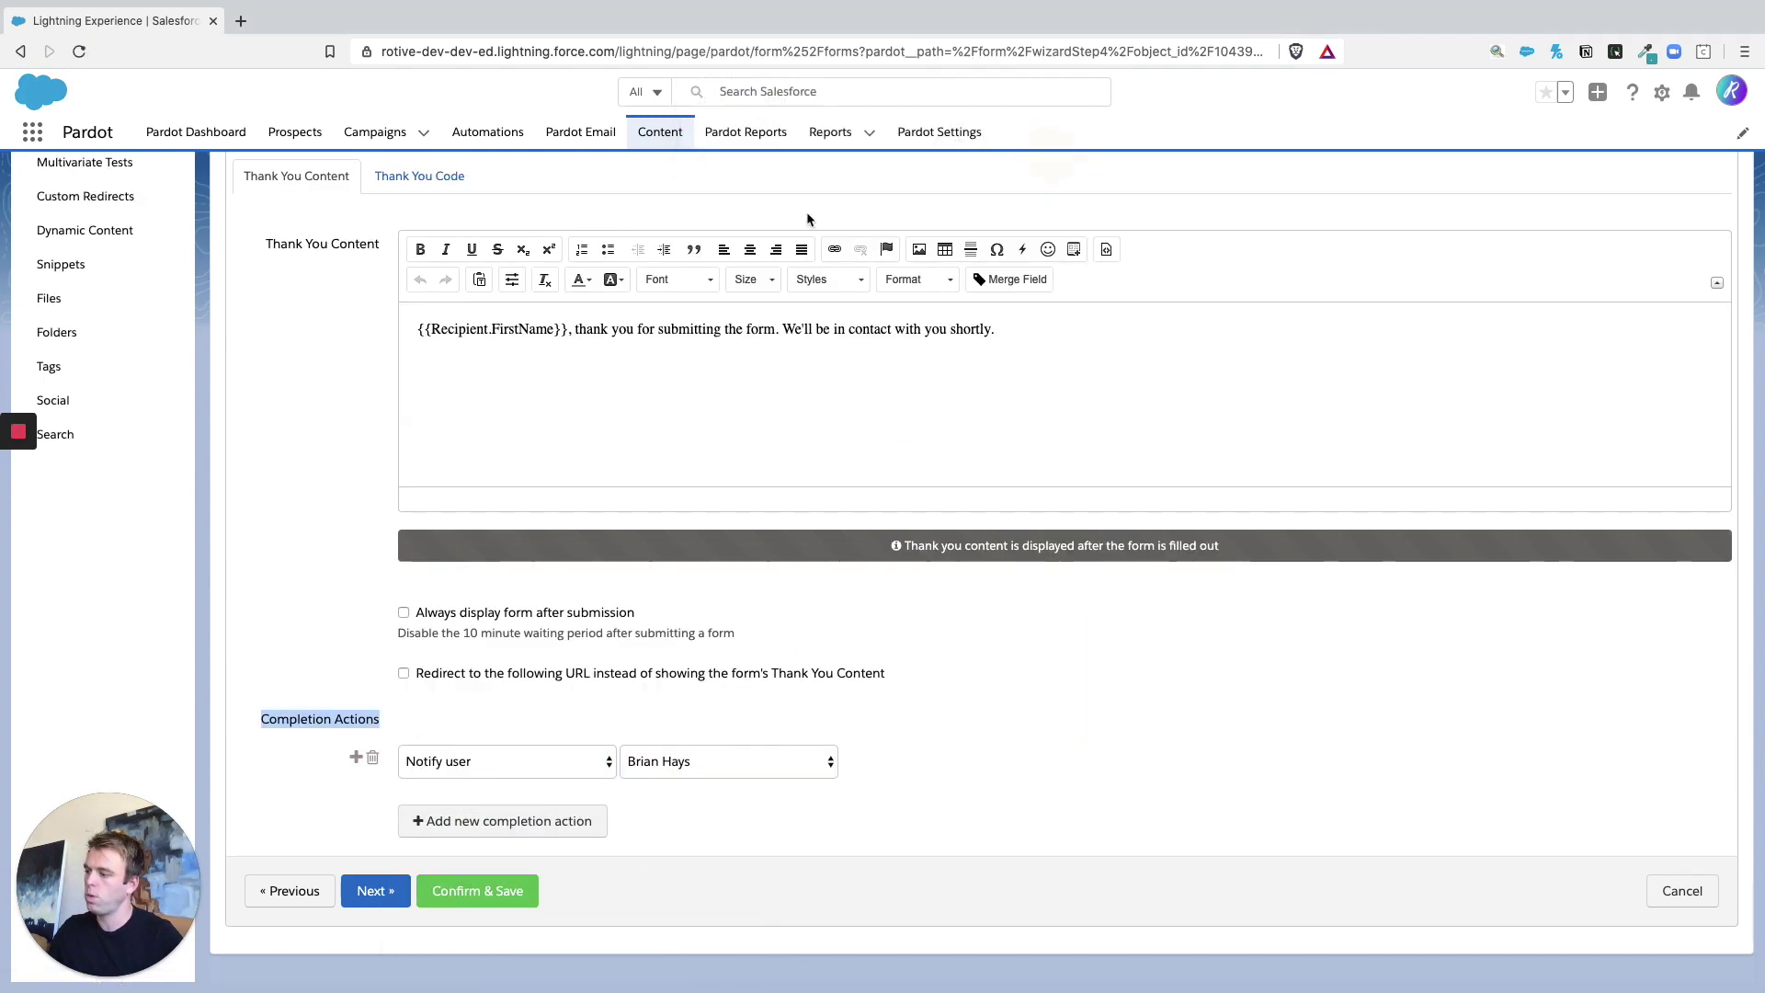
pyautogui.click(492, 887)
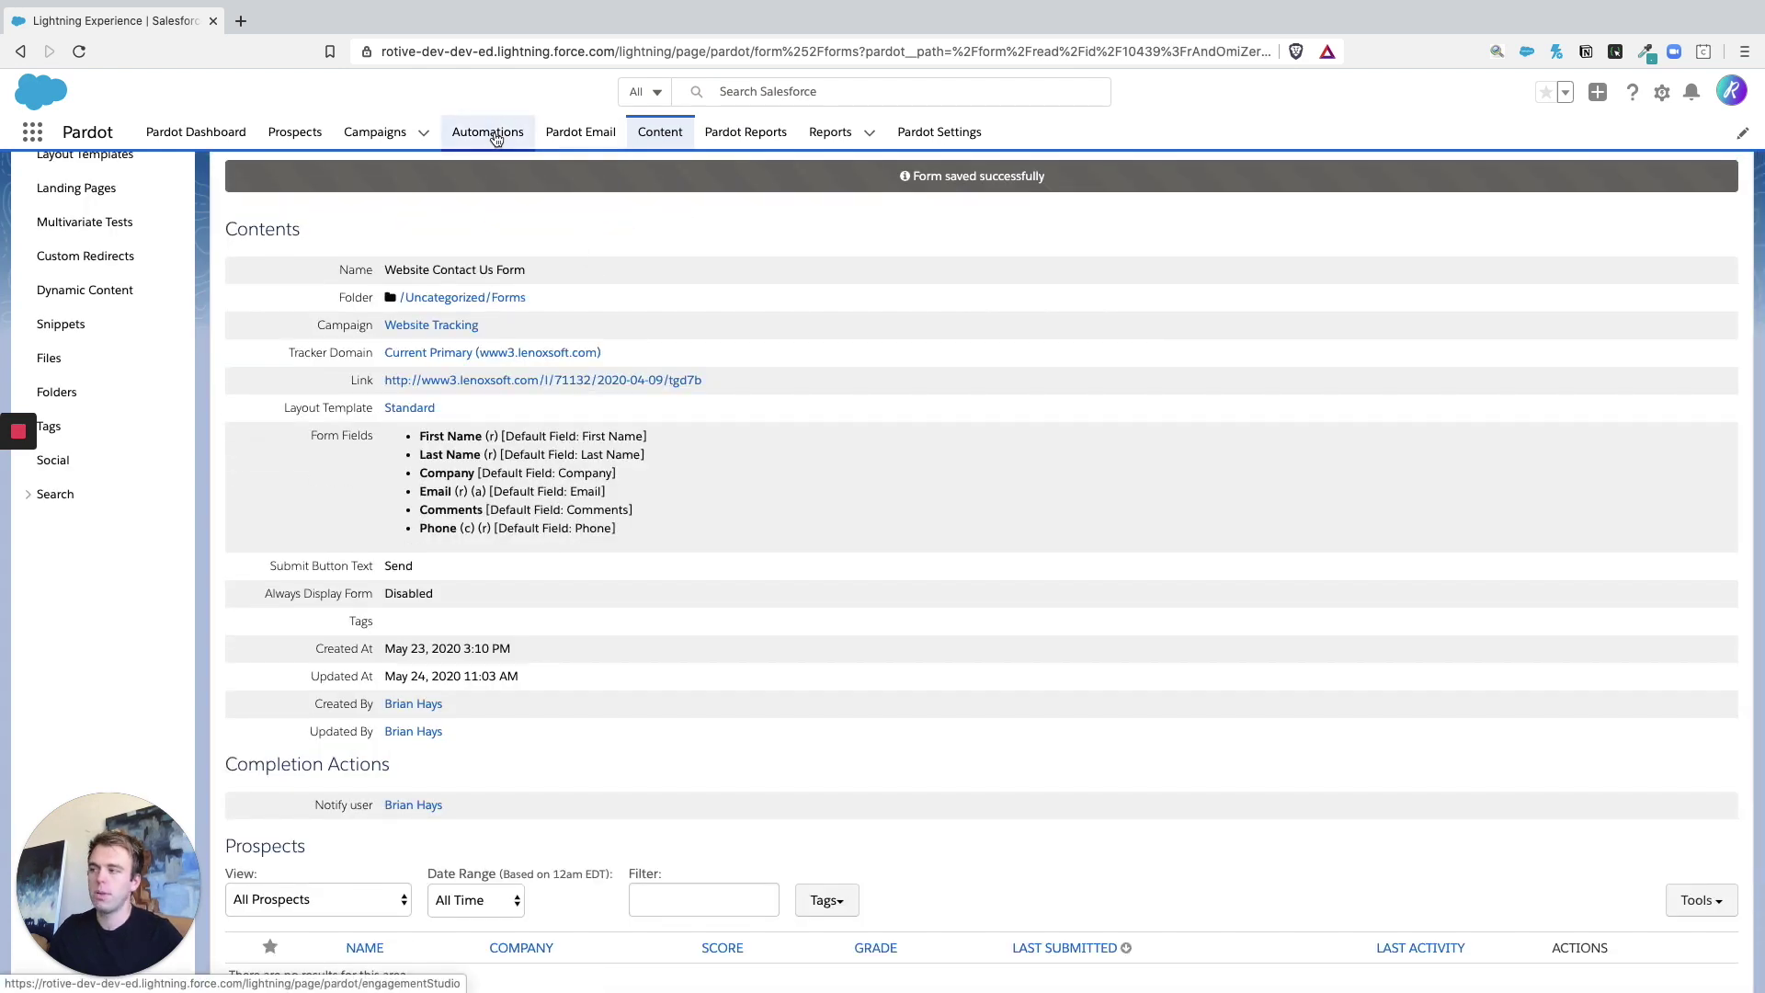
pyautogui.click(495, 139)
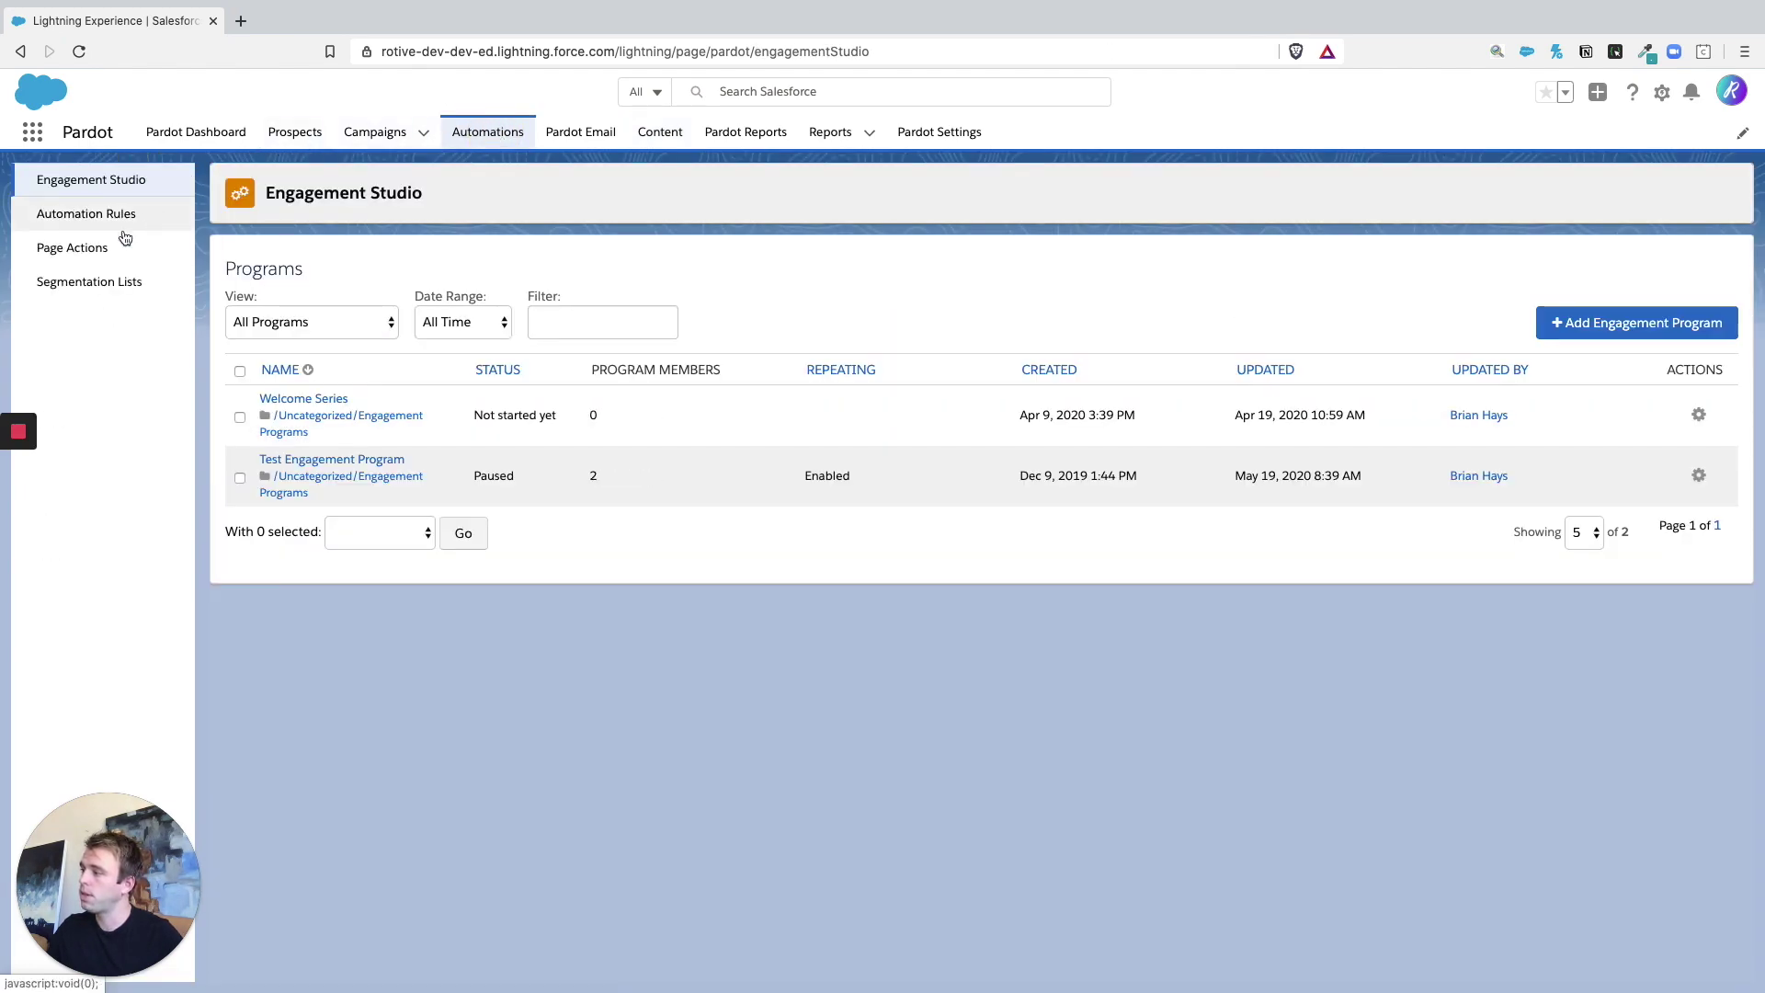
# - Open the Order Received page action, highlight its page URL and Completion Actions, and edit it
pyautogui.click(87, 255)
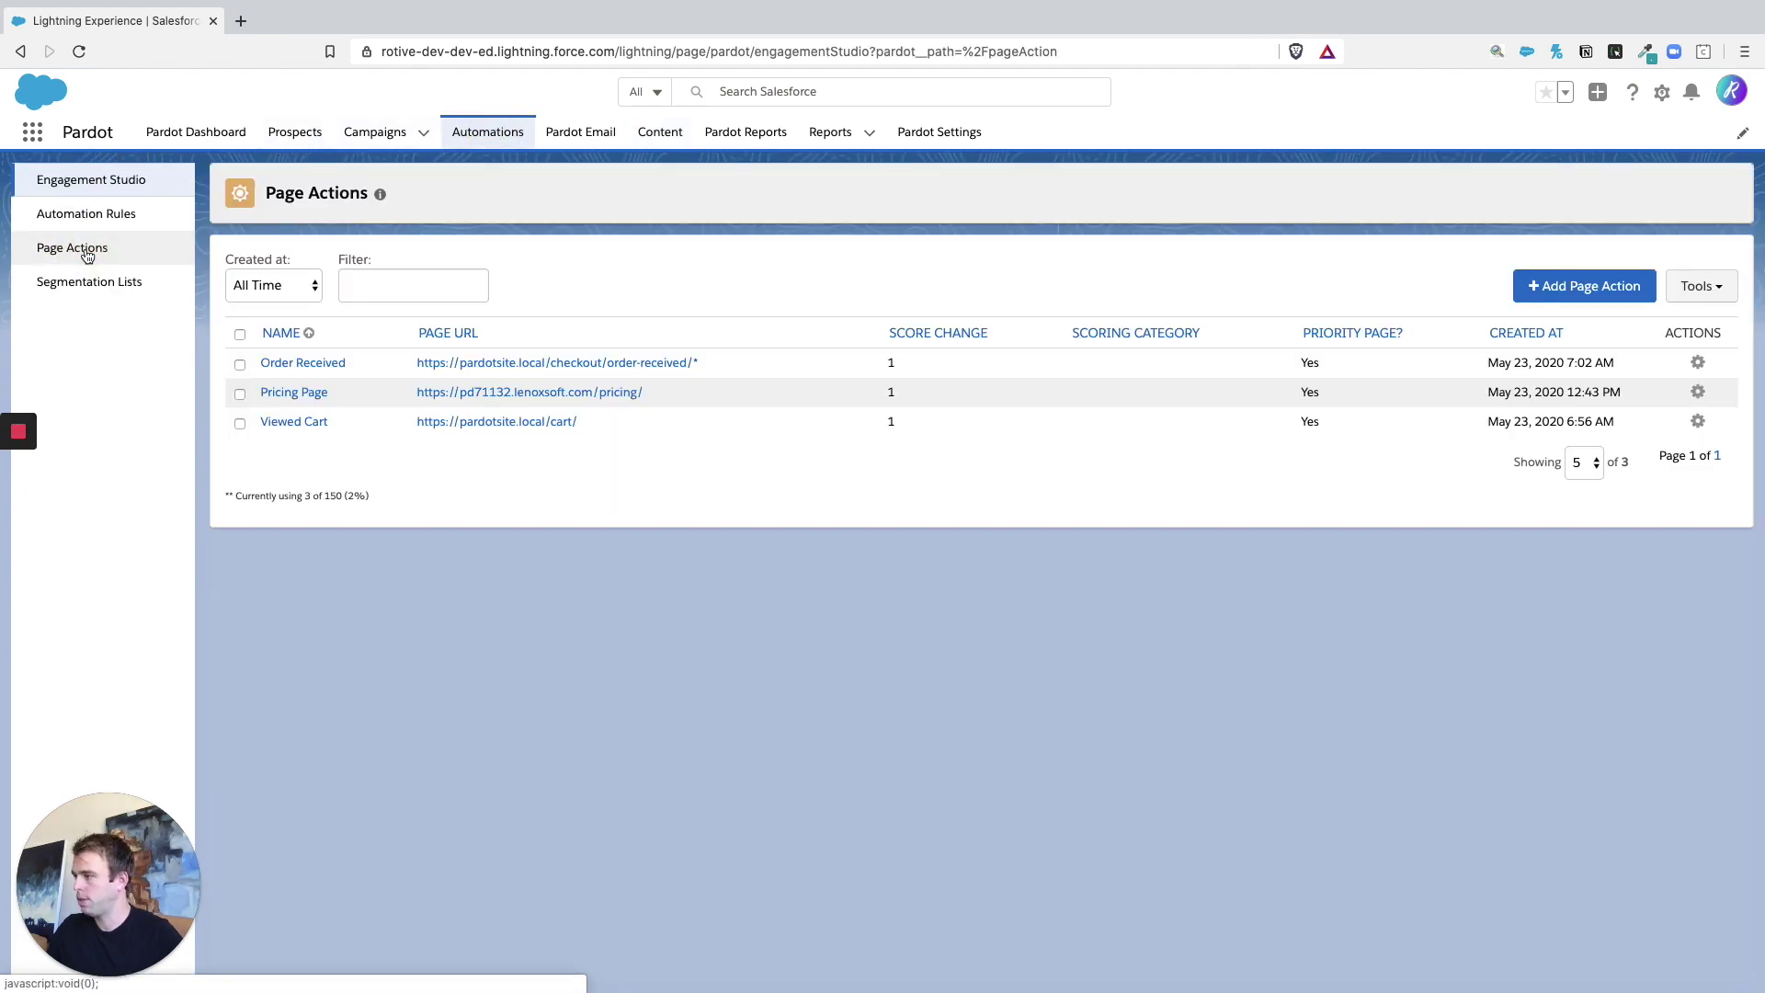
pyautogui.click(309, 364)
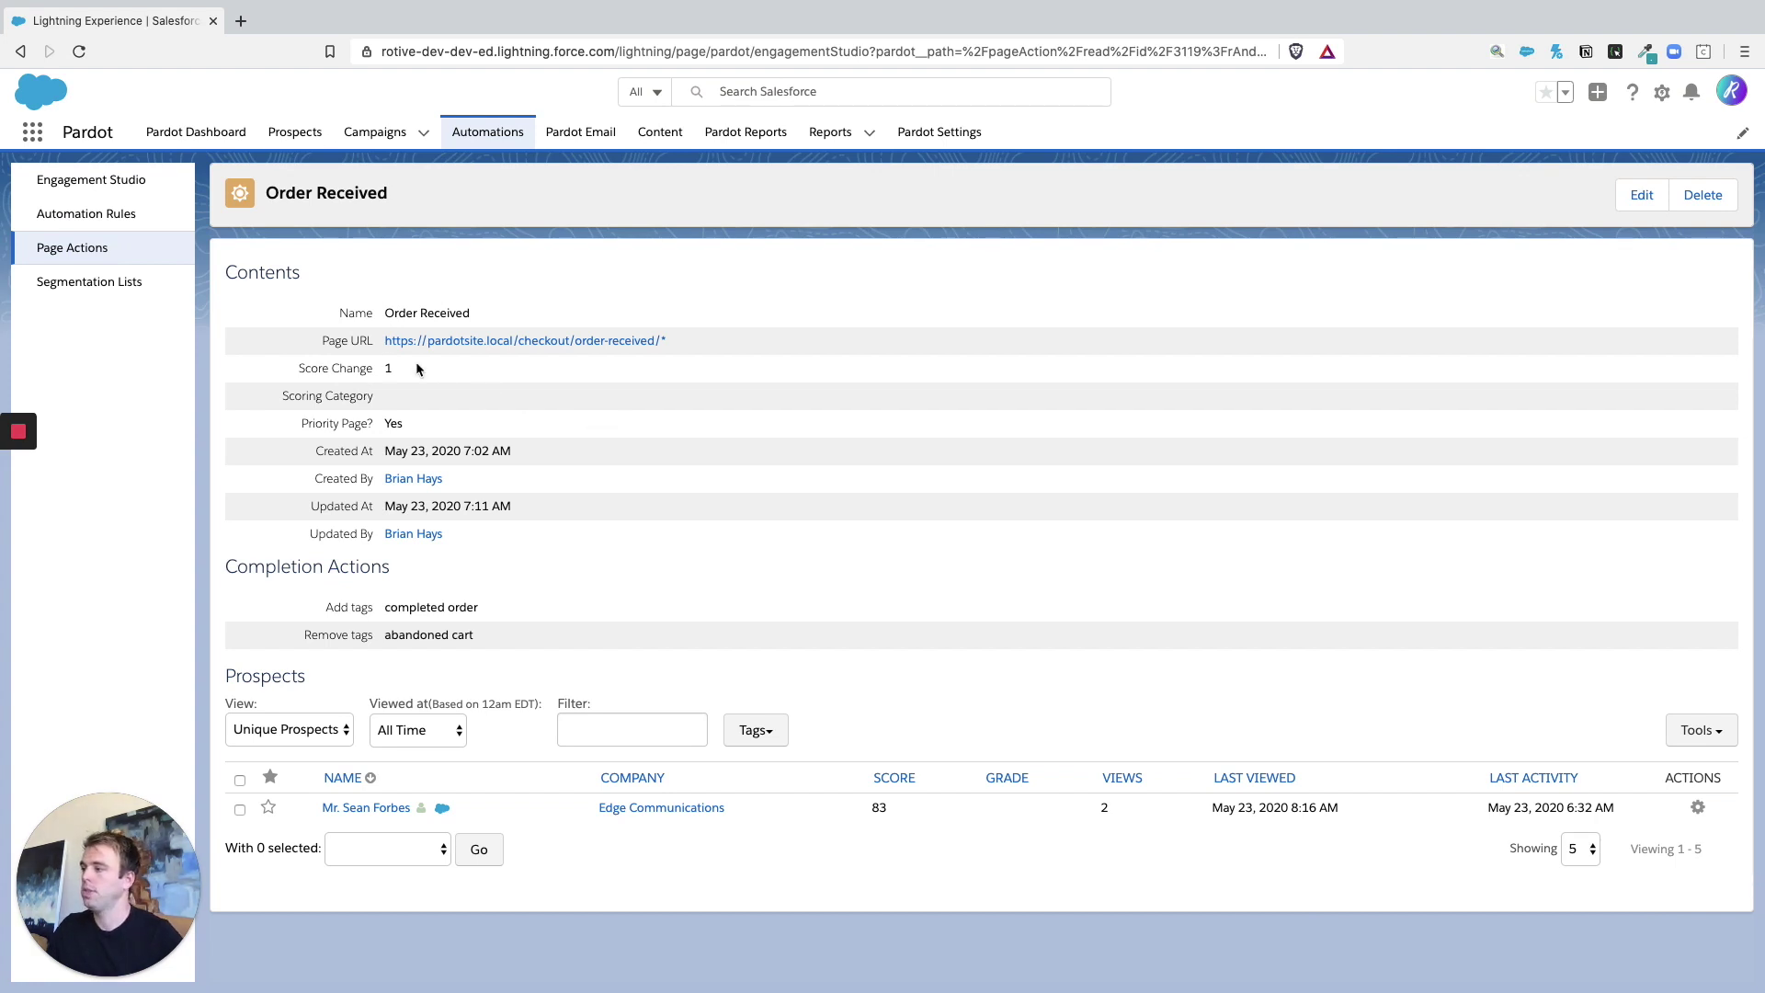
pyautogui.moveTo(313, 339); pyautogui.dragTo(689, 352)
pyautogui.moveTo(224, 572); pyautogui.dragTo(461, 582)
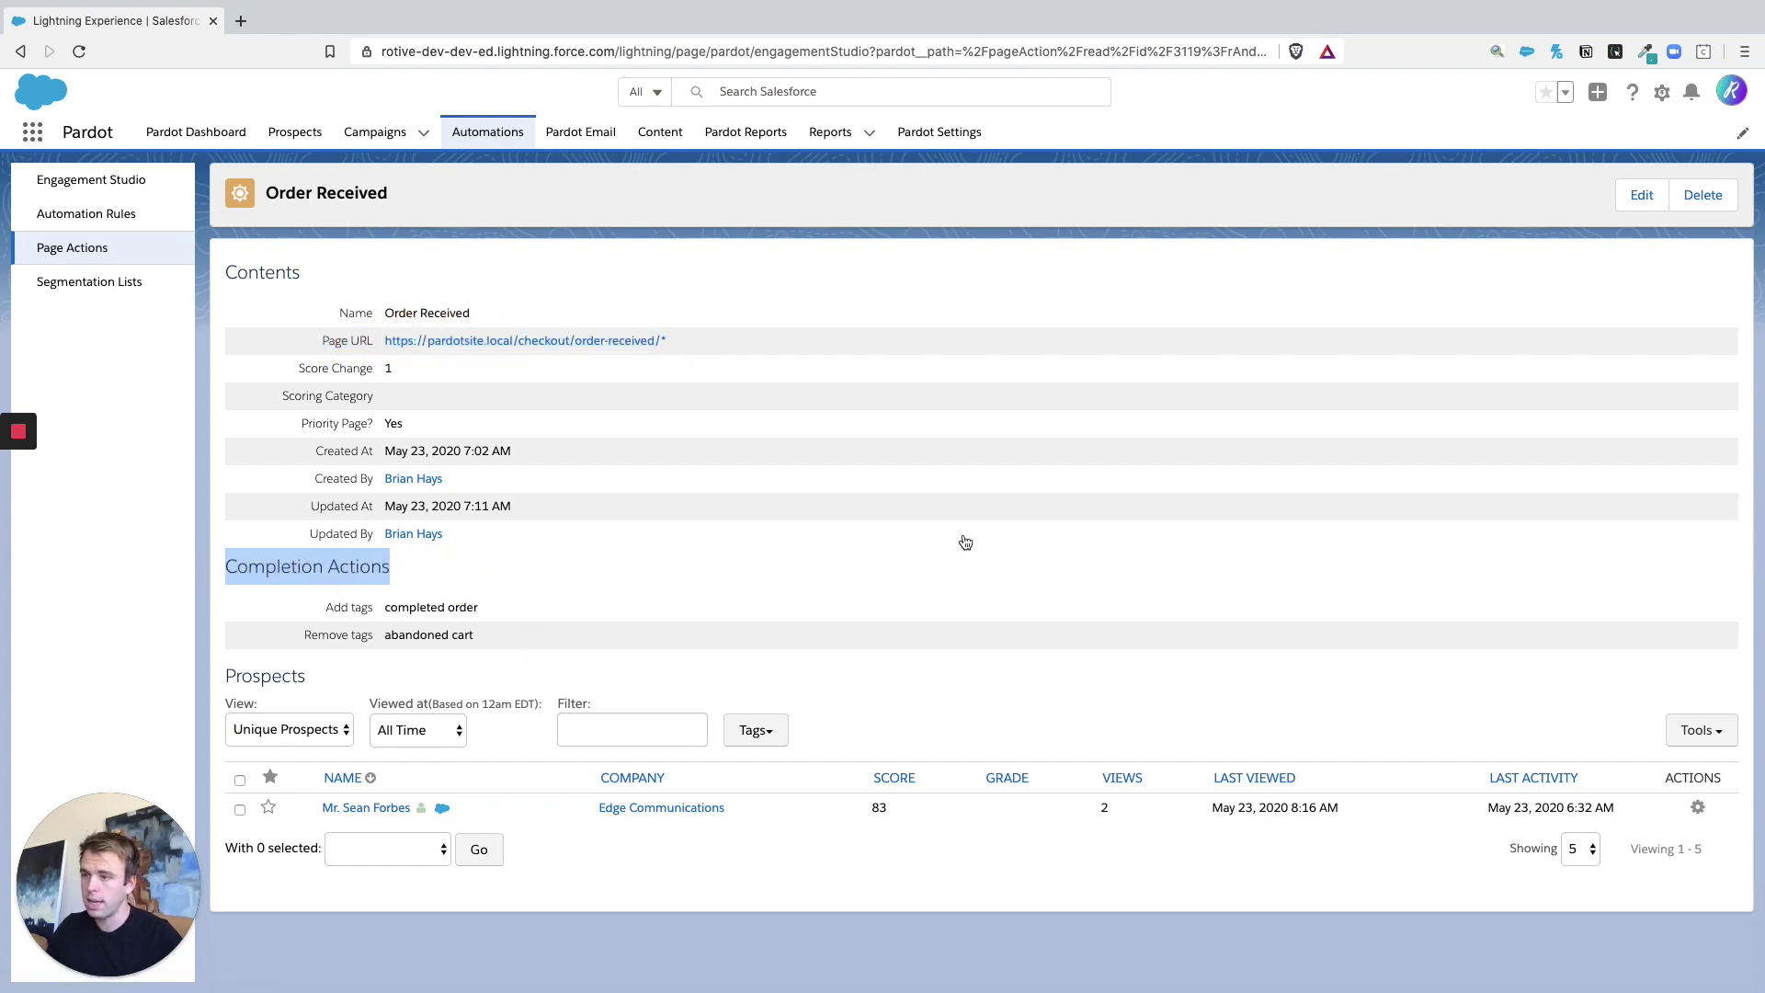
pyautogui.click(1638, 193)
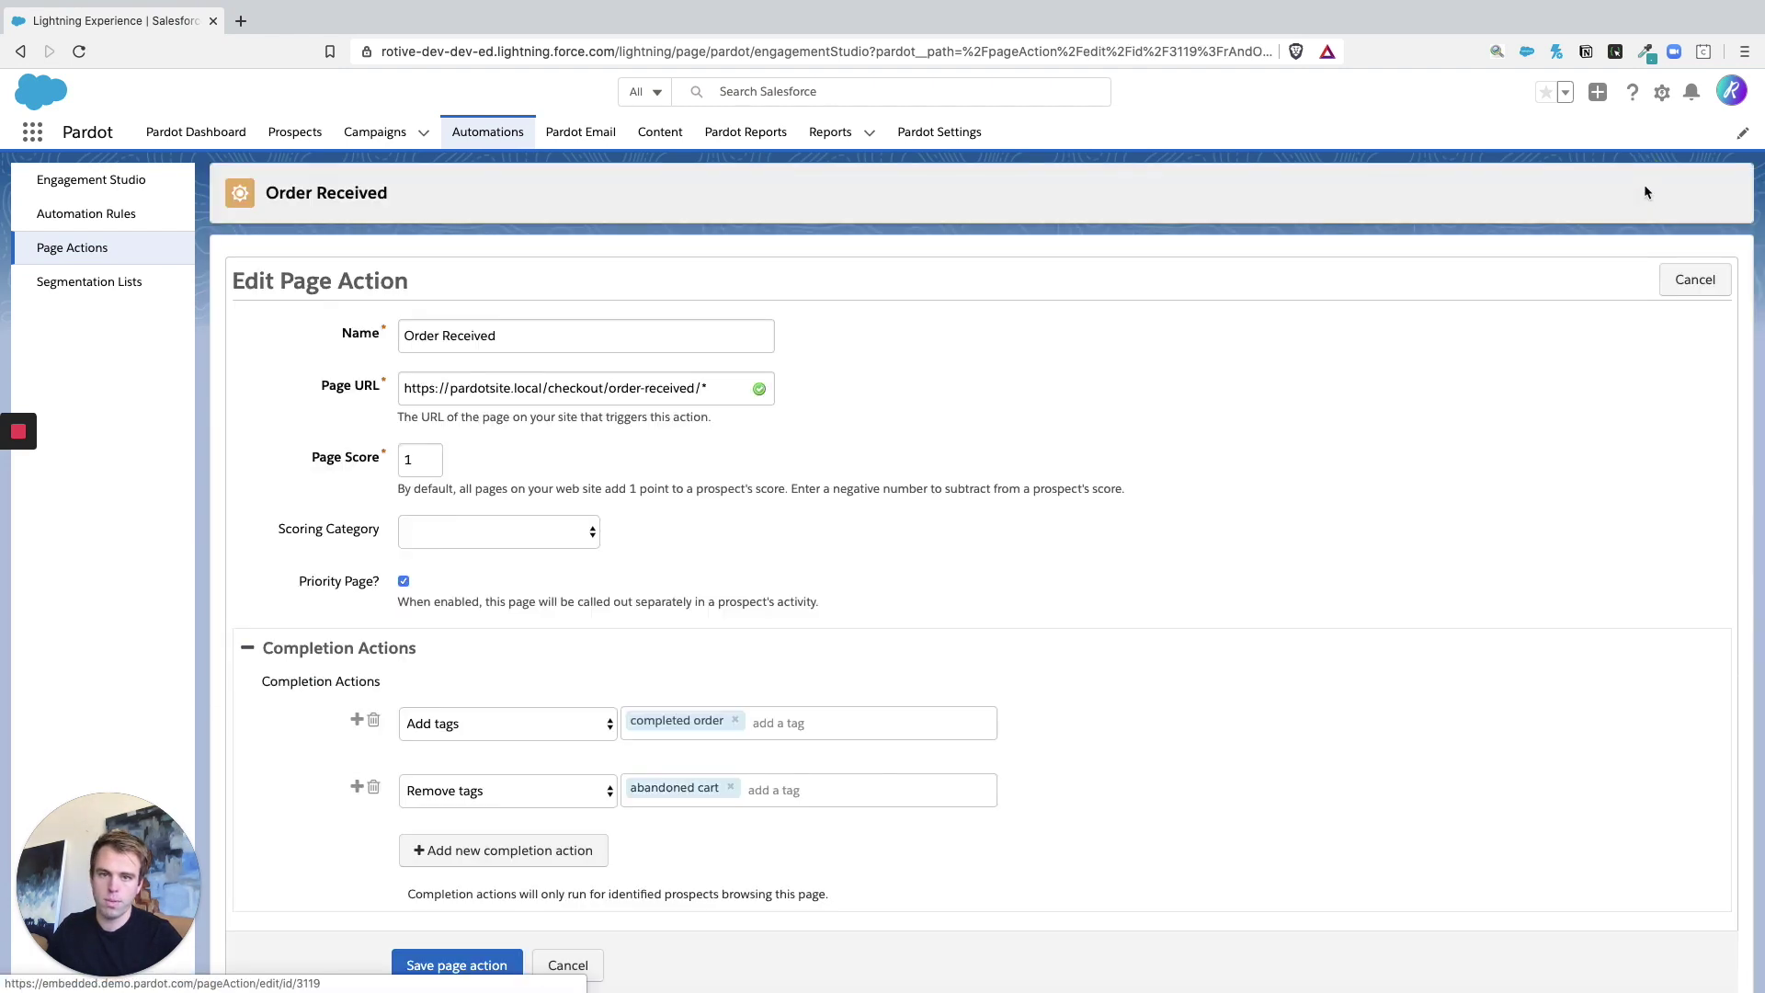
# - Review the Order Received edit form, then leave it unsaved for the Page Actions list
pyautogui.scroll(-1, 1030, 643)
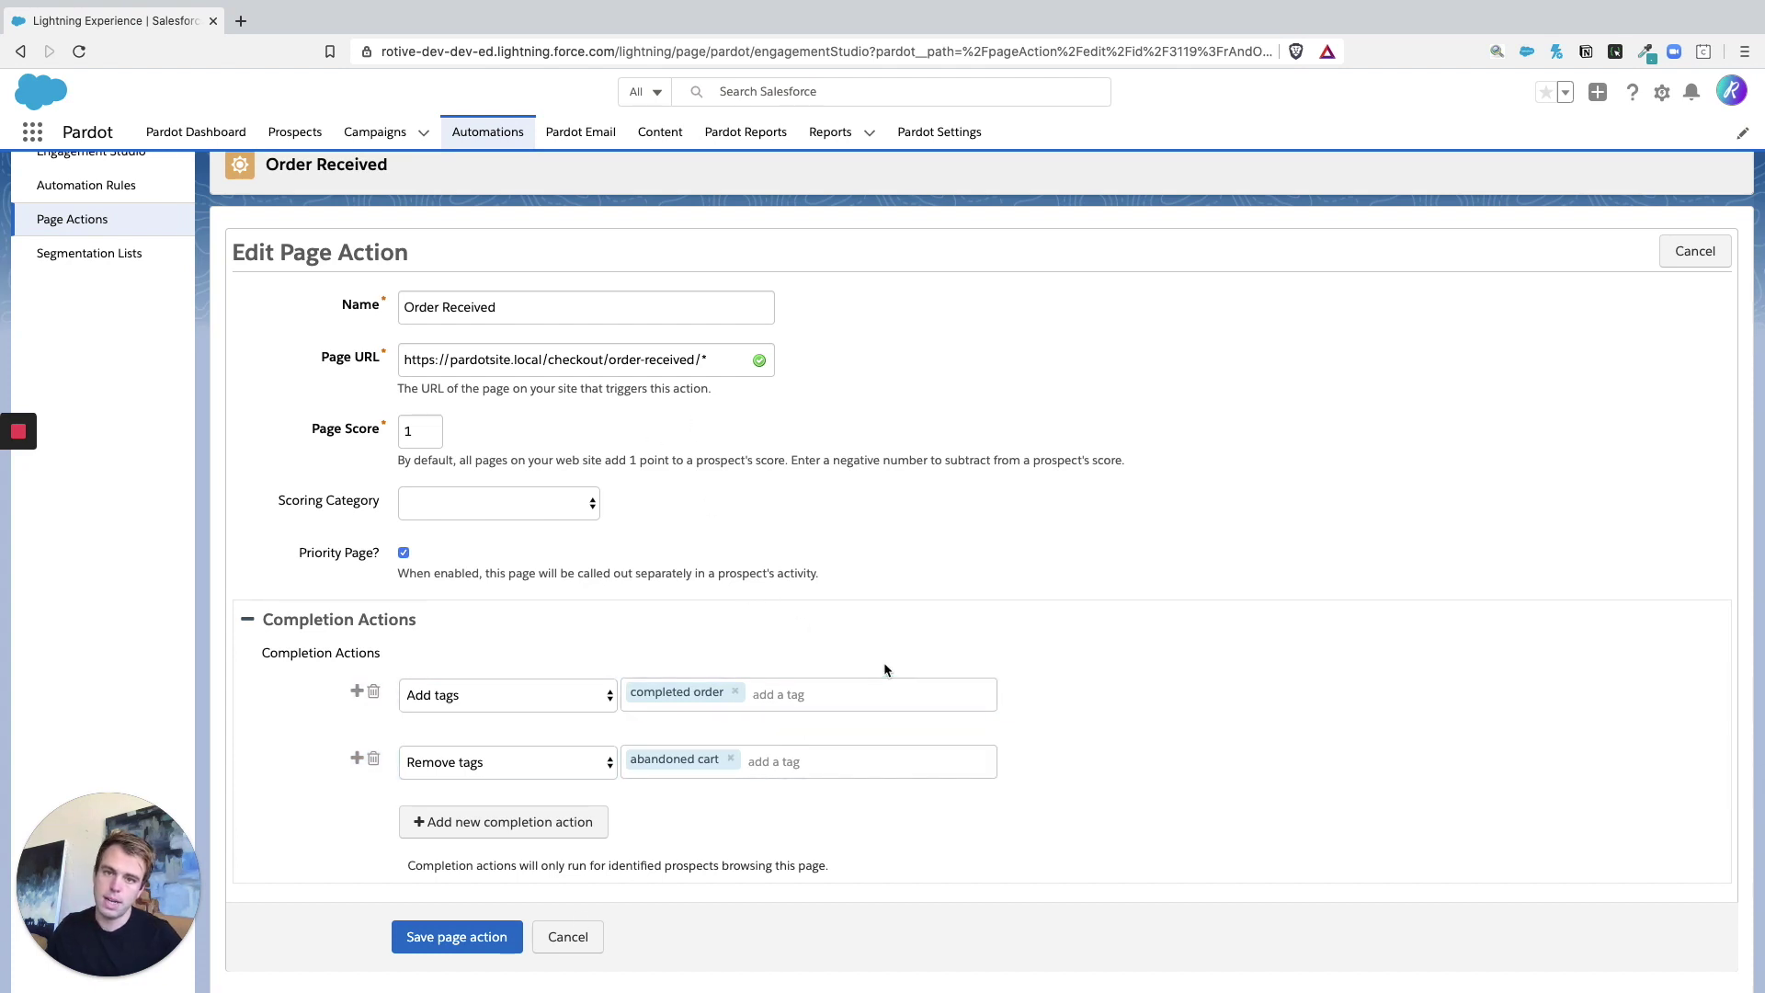
pyautogui.scroll(1, 875, 486)
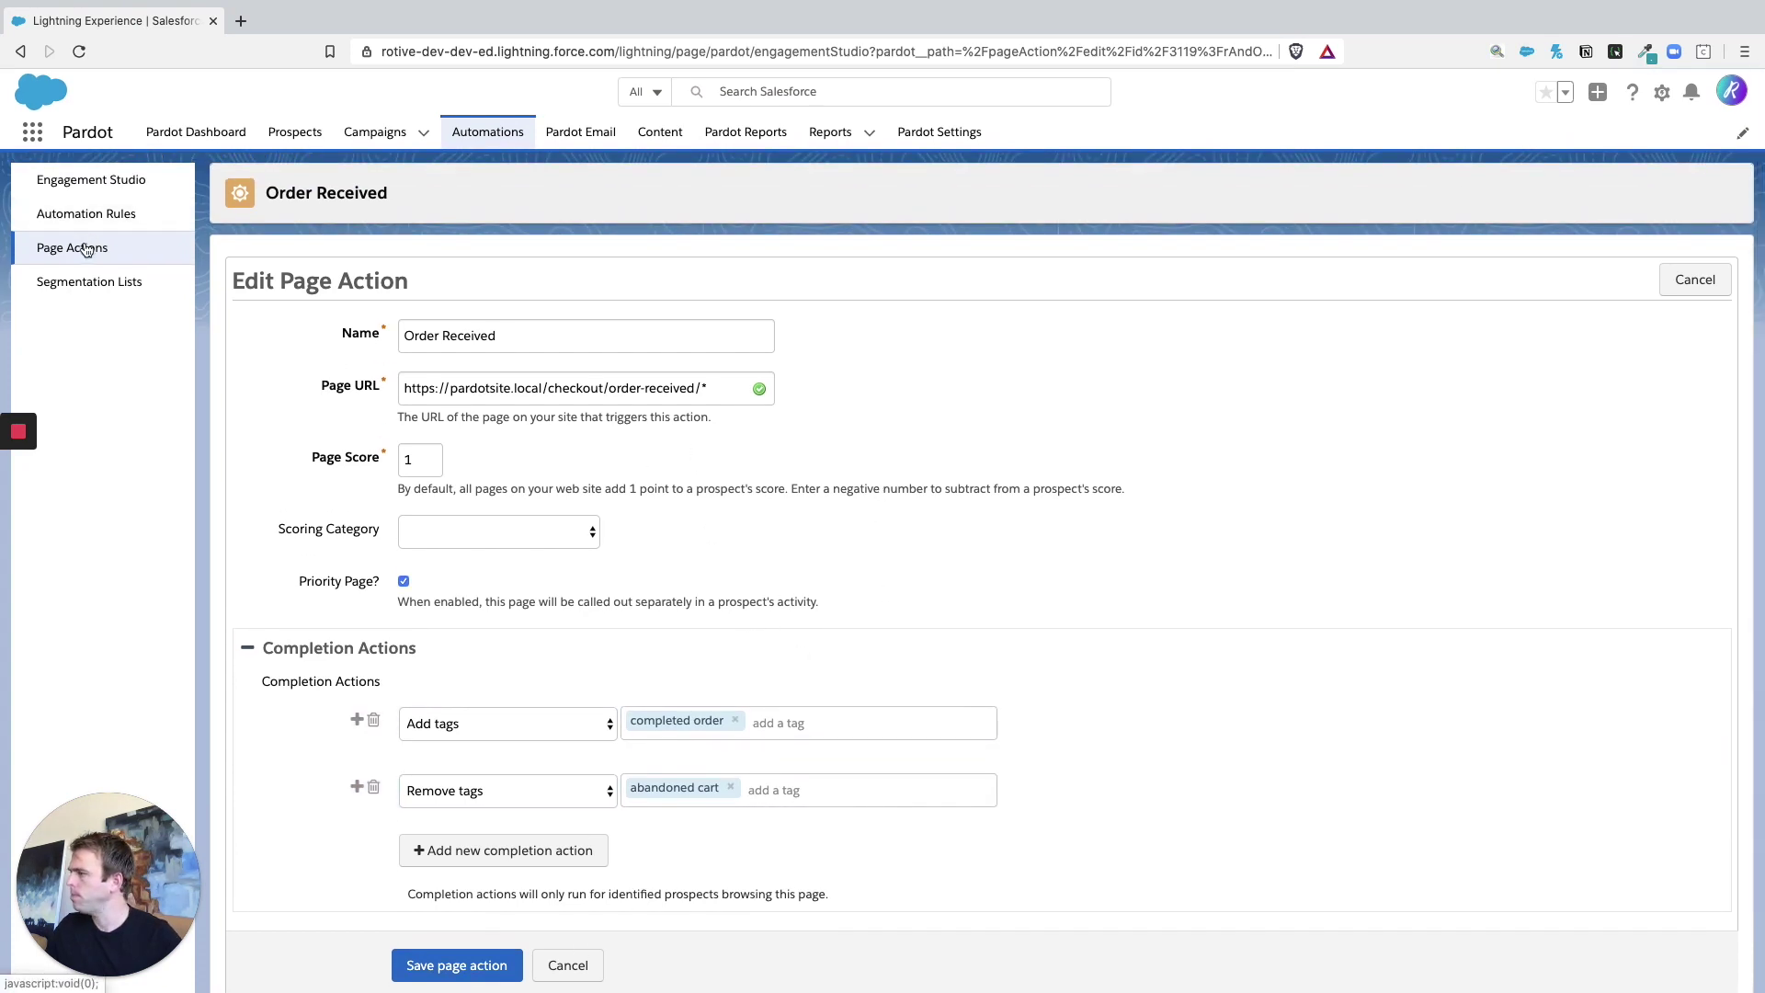
pyautogui.click(84, 249)
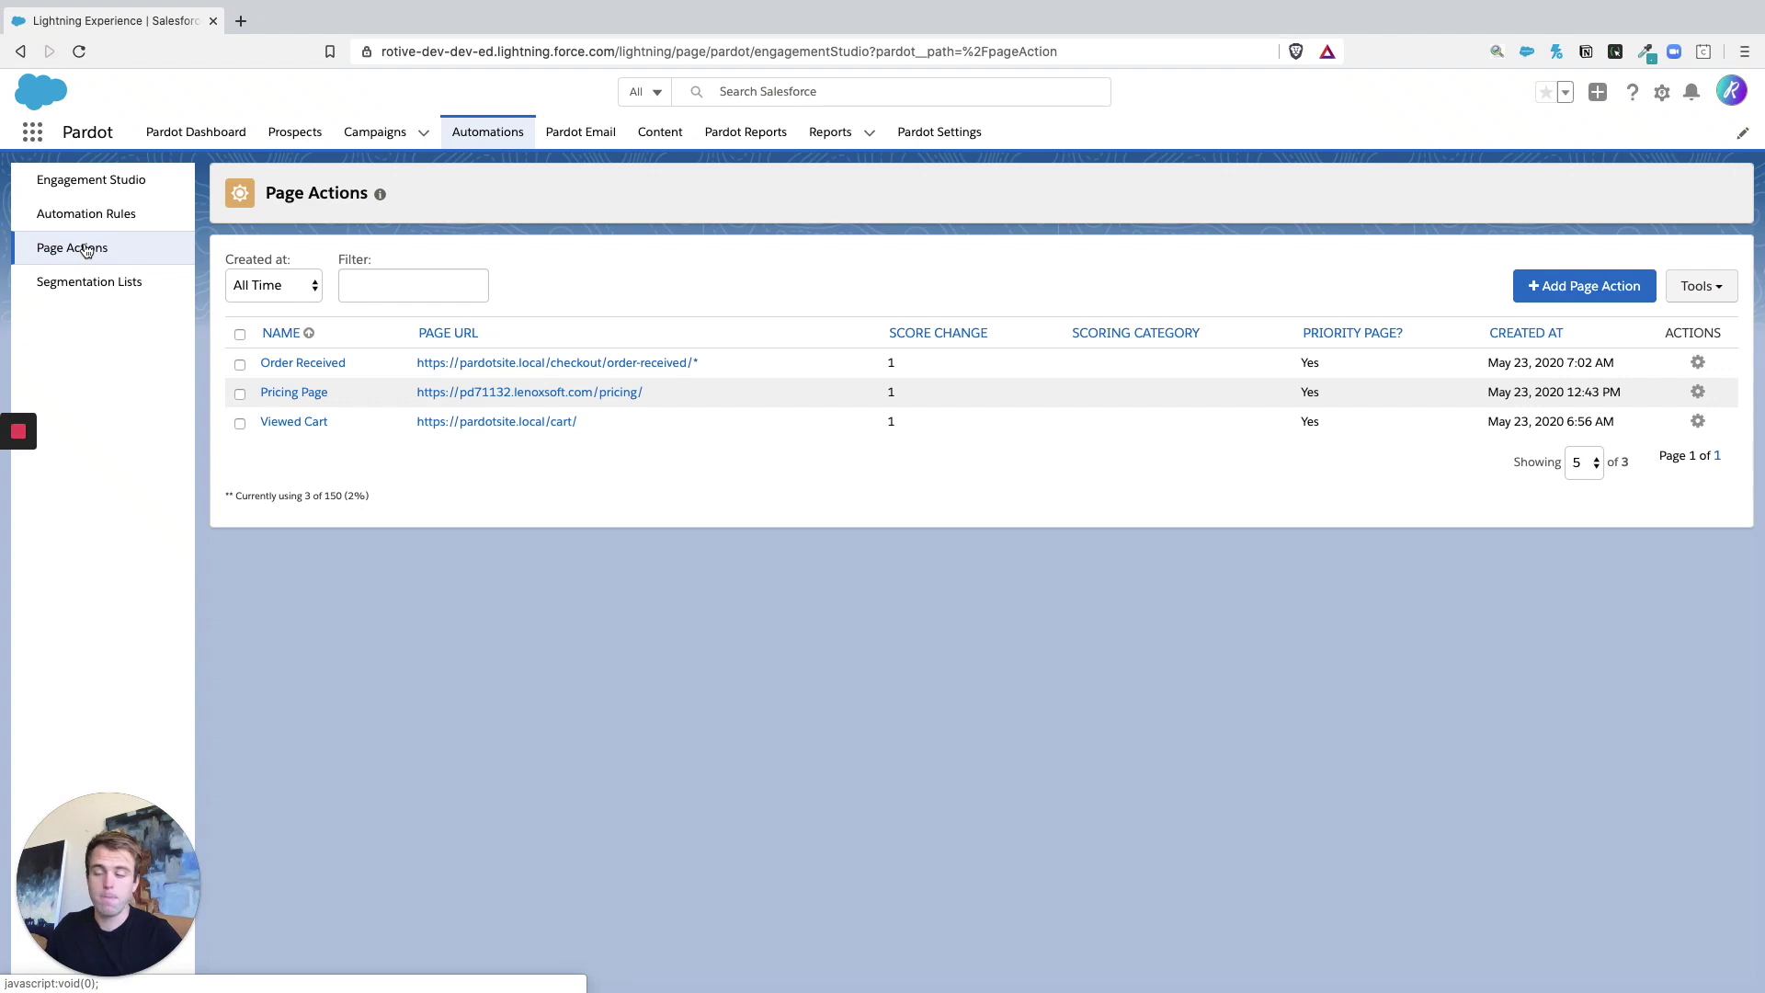
# - Open the Test list email draft from the Drafts list in Pardot Email
pyautogui.click(574, 142)
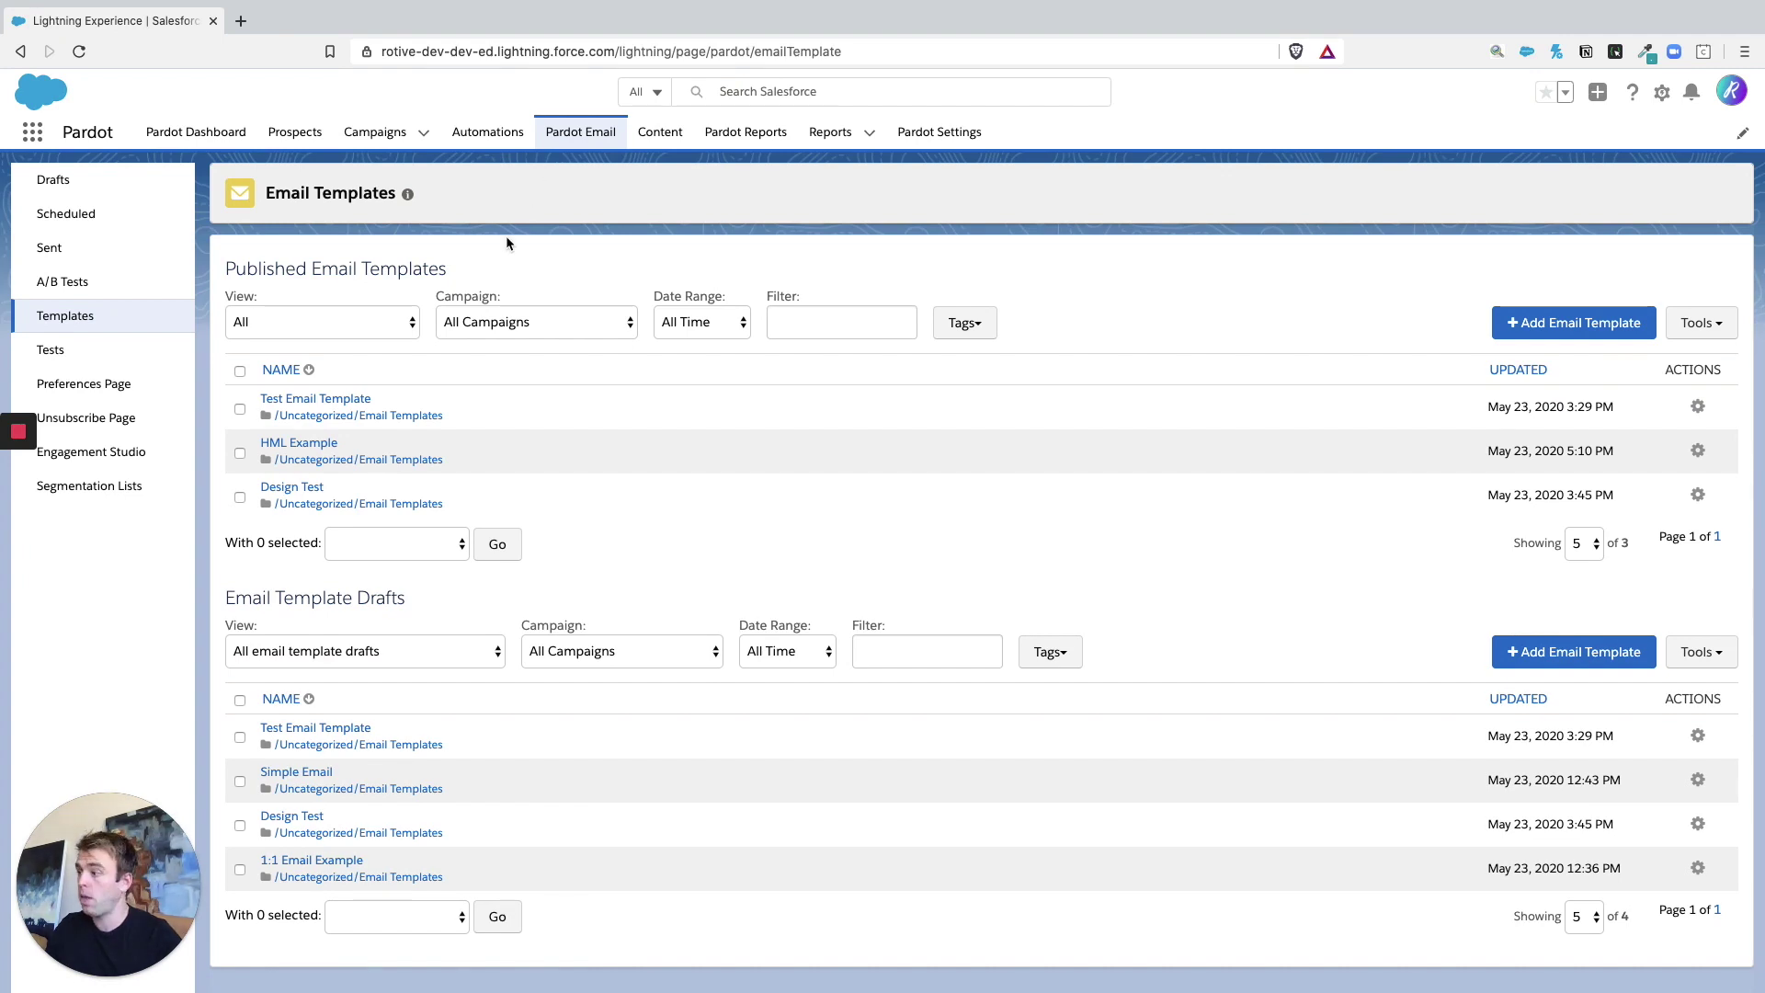
pyautogui.click(140, 190)
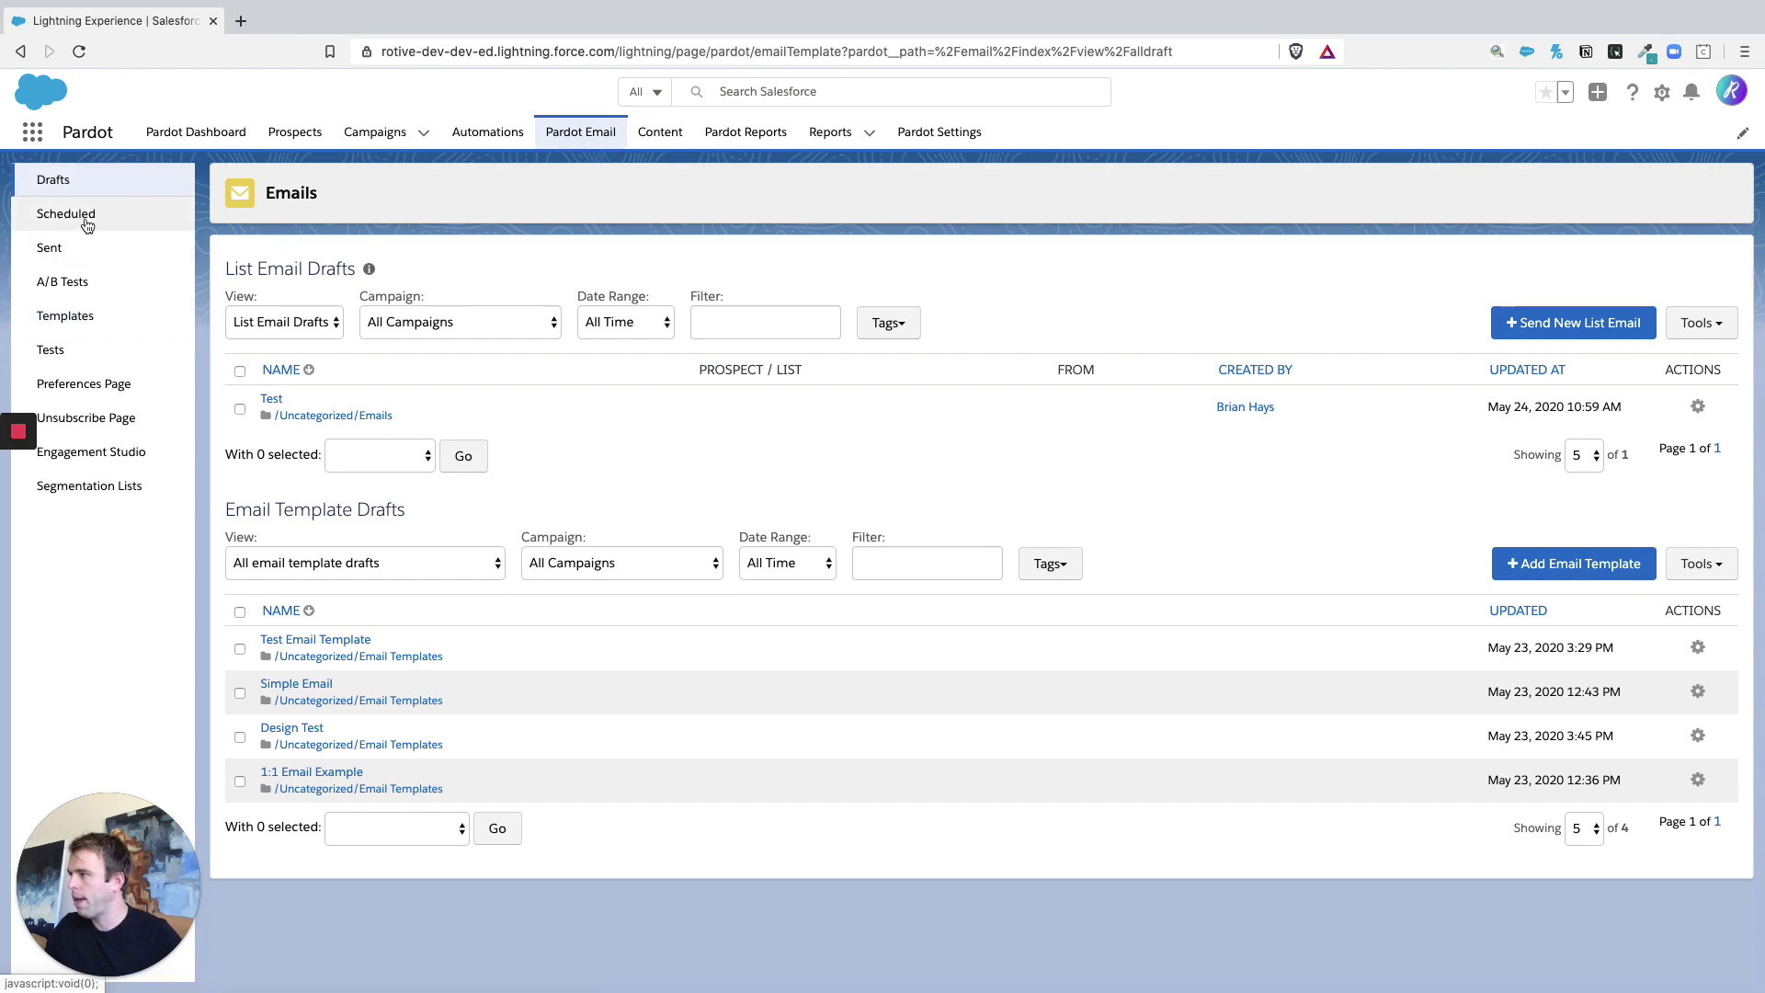
pyautogui.click(272, 401)
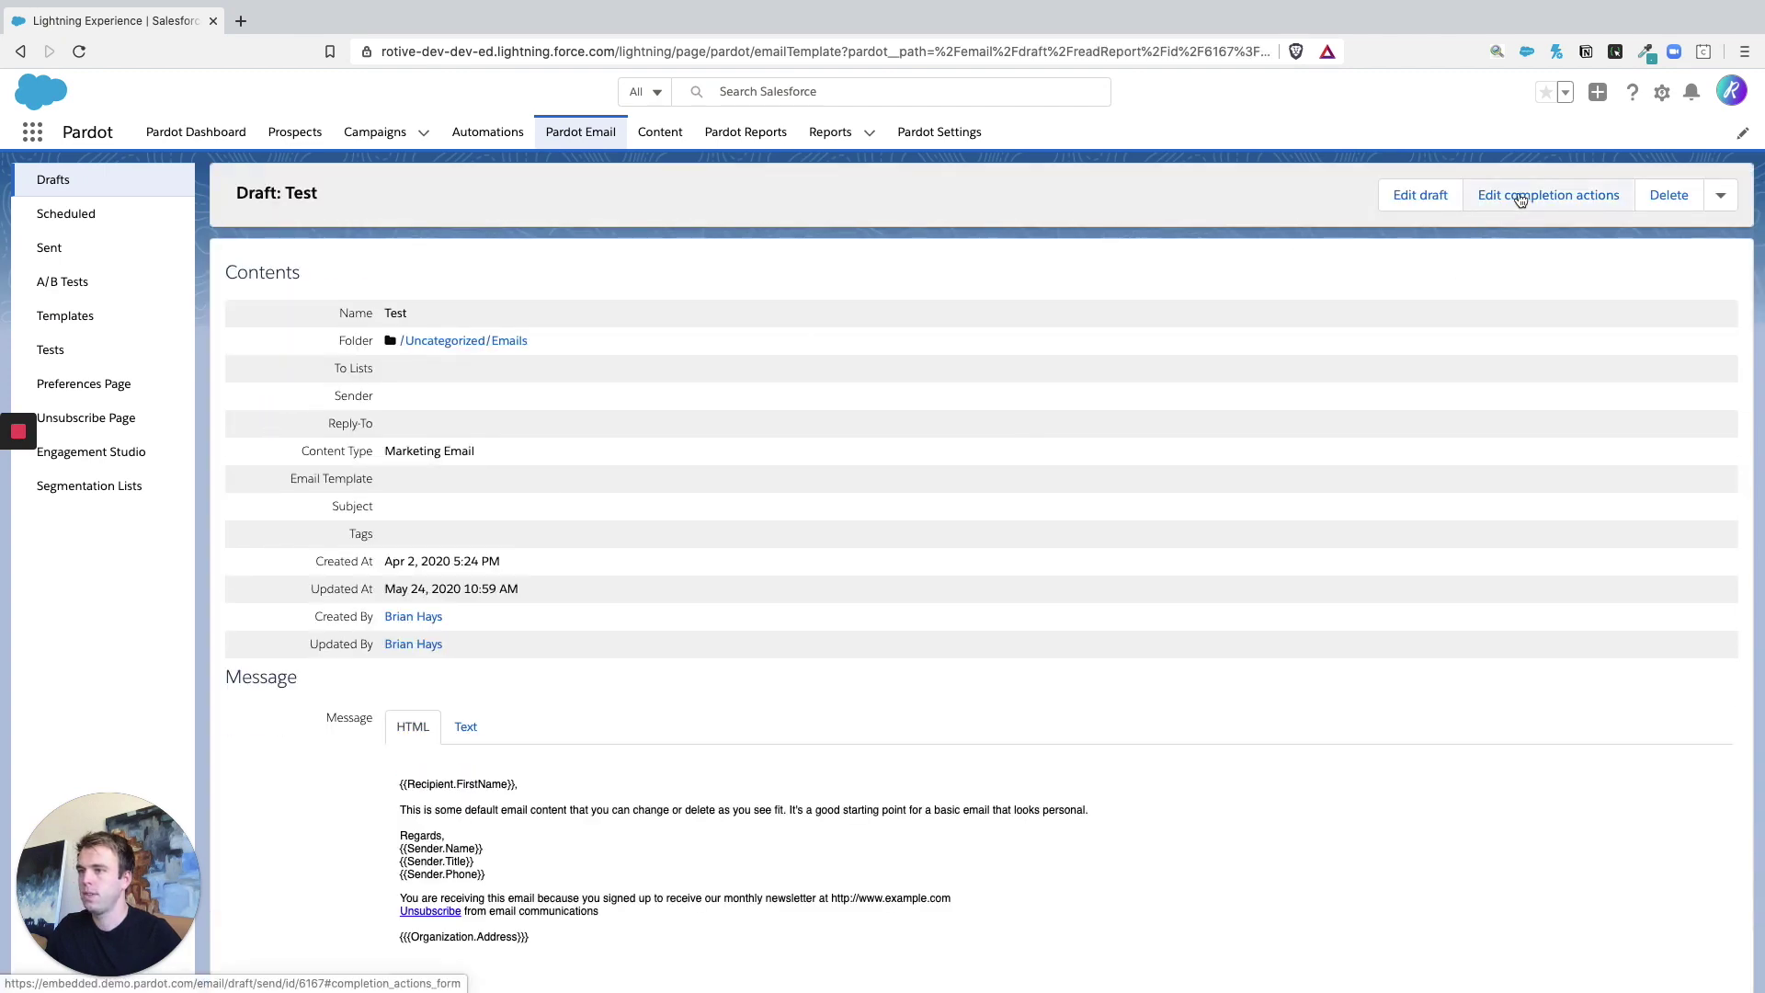
# - Edit the Test draft's completion actions and bring the opens, clicks and unsubscribes triggers into view
pyautogui.click(1521, 198)
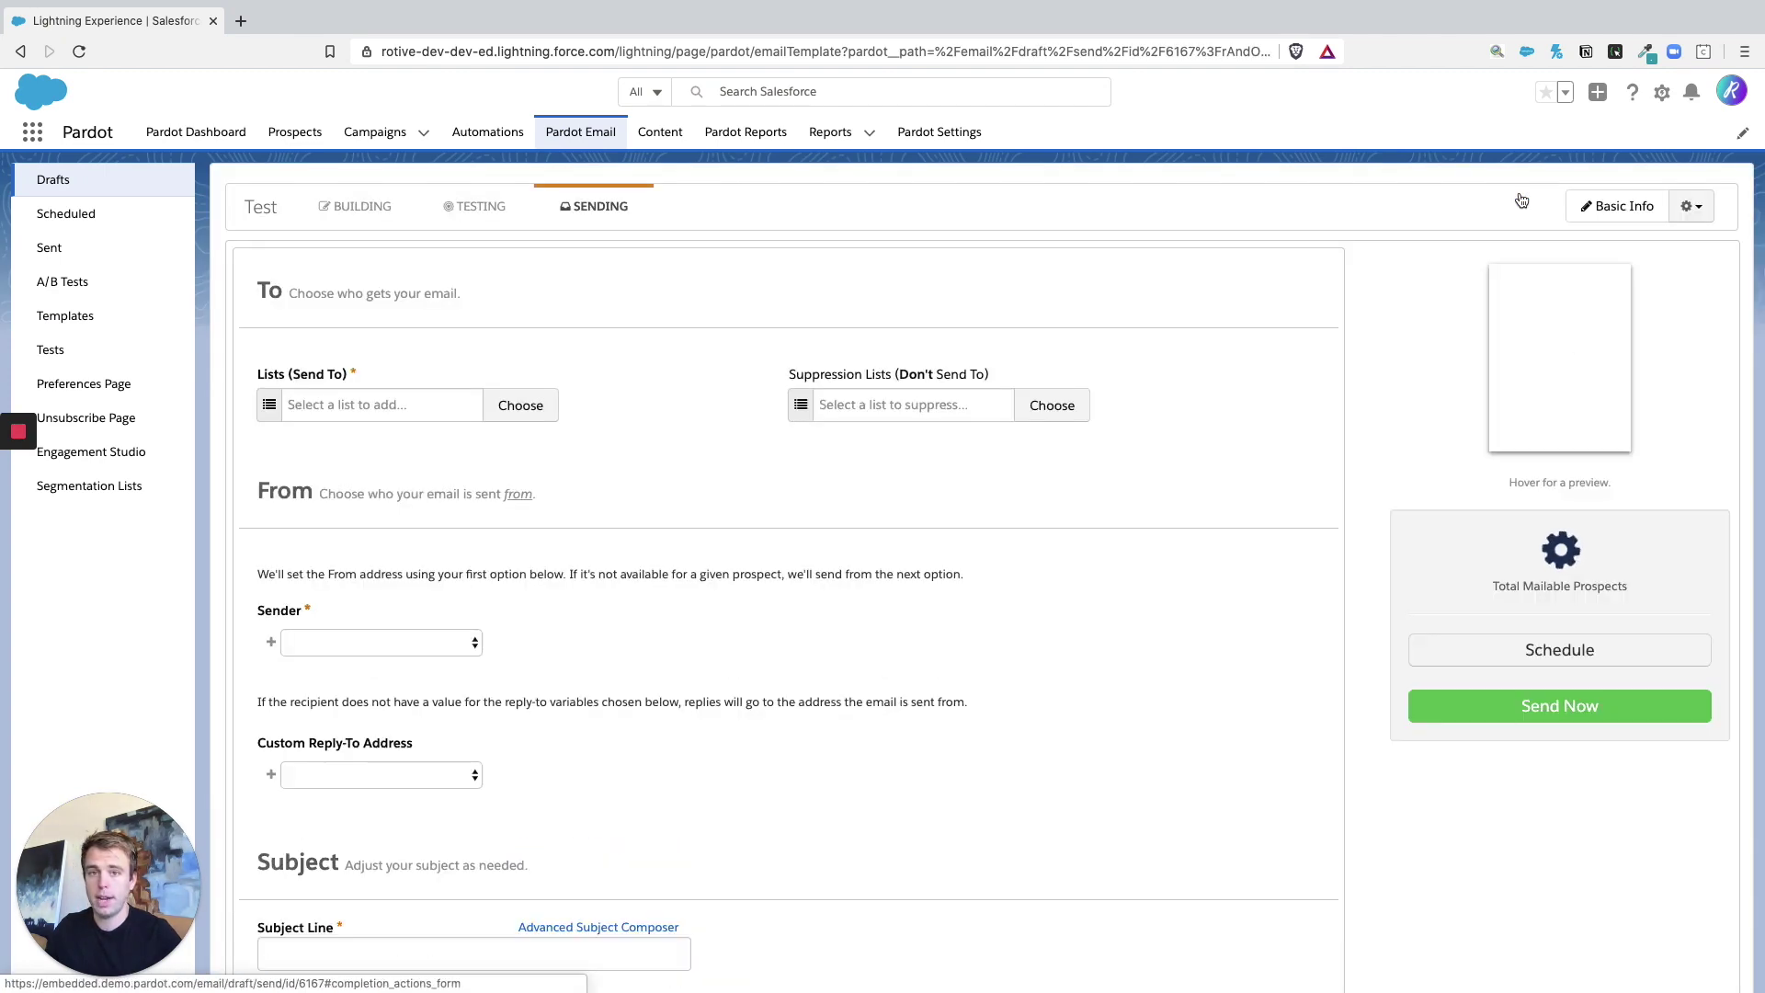
pyautogui.scroll(-5, 1221, 690)
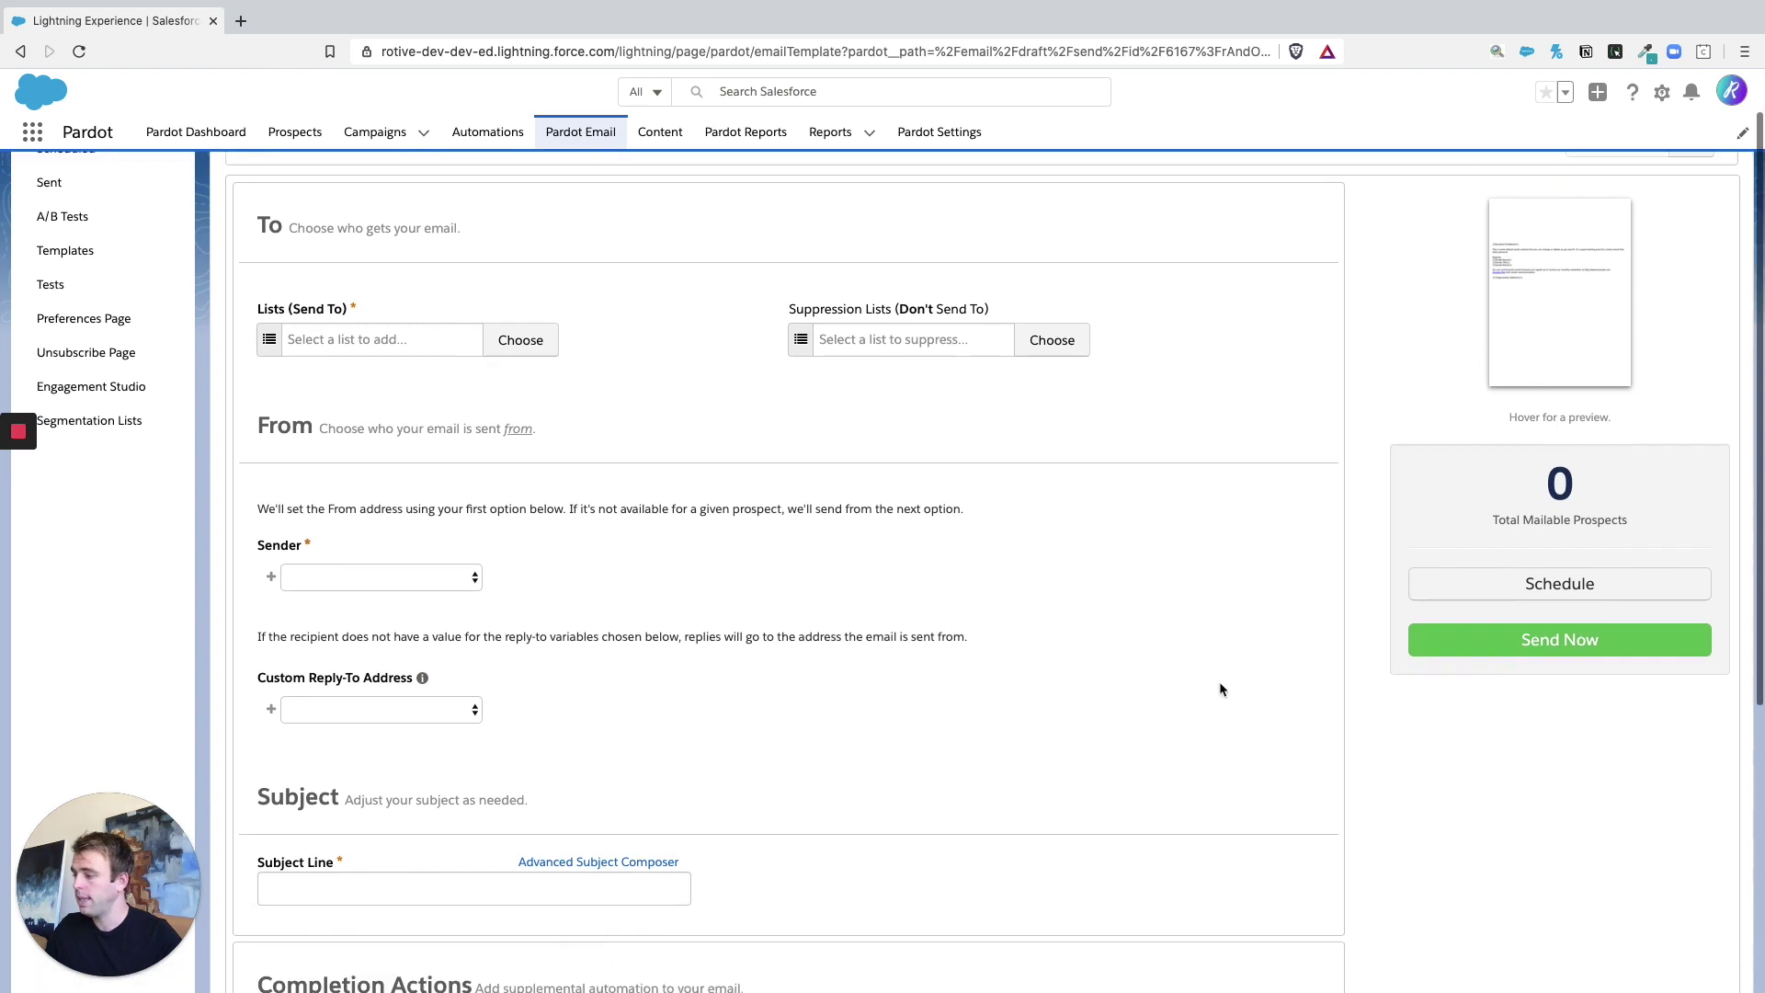
pyautogui.scroll(-1, 1219, 682)
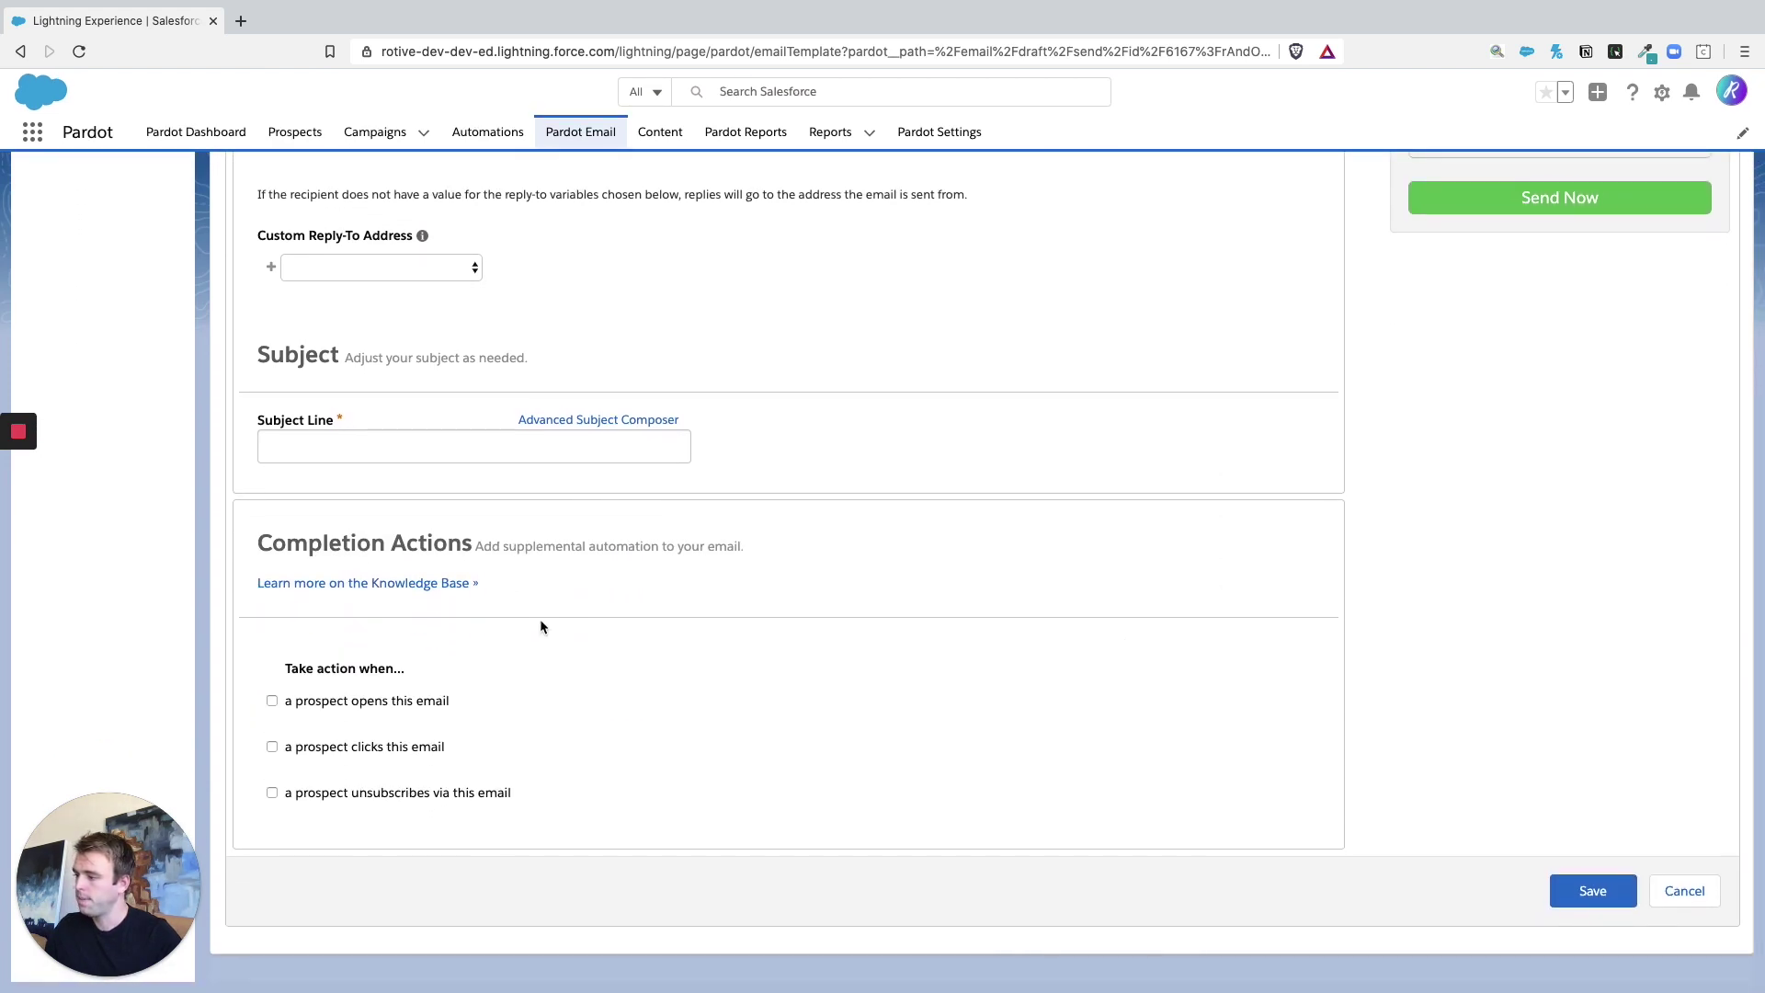
pyautogui.moveTo(272, 543); pyautogui.dragTo(596, 549)
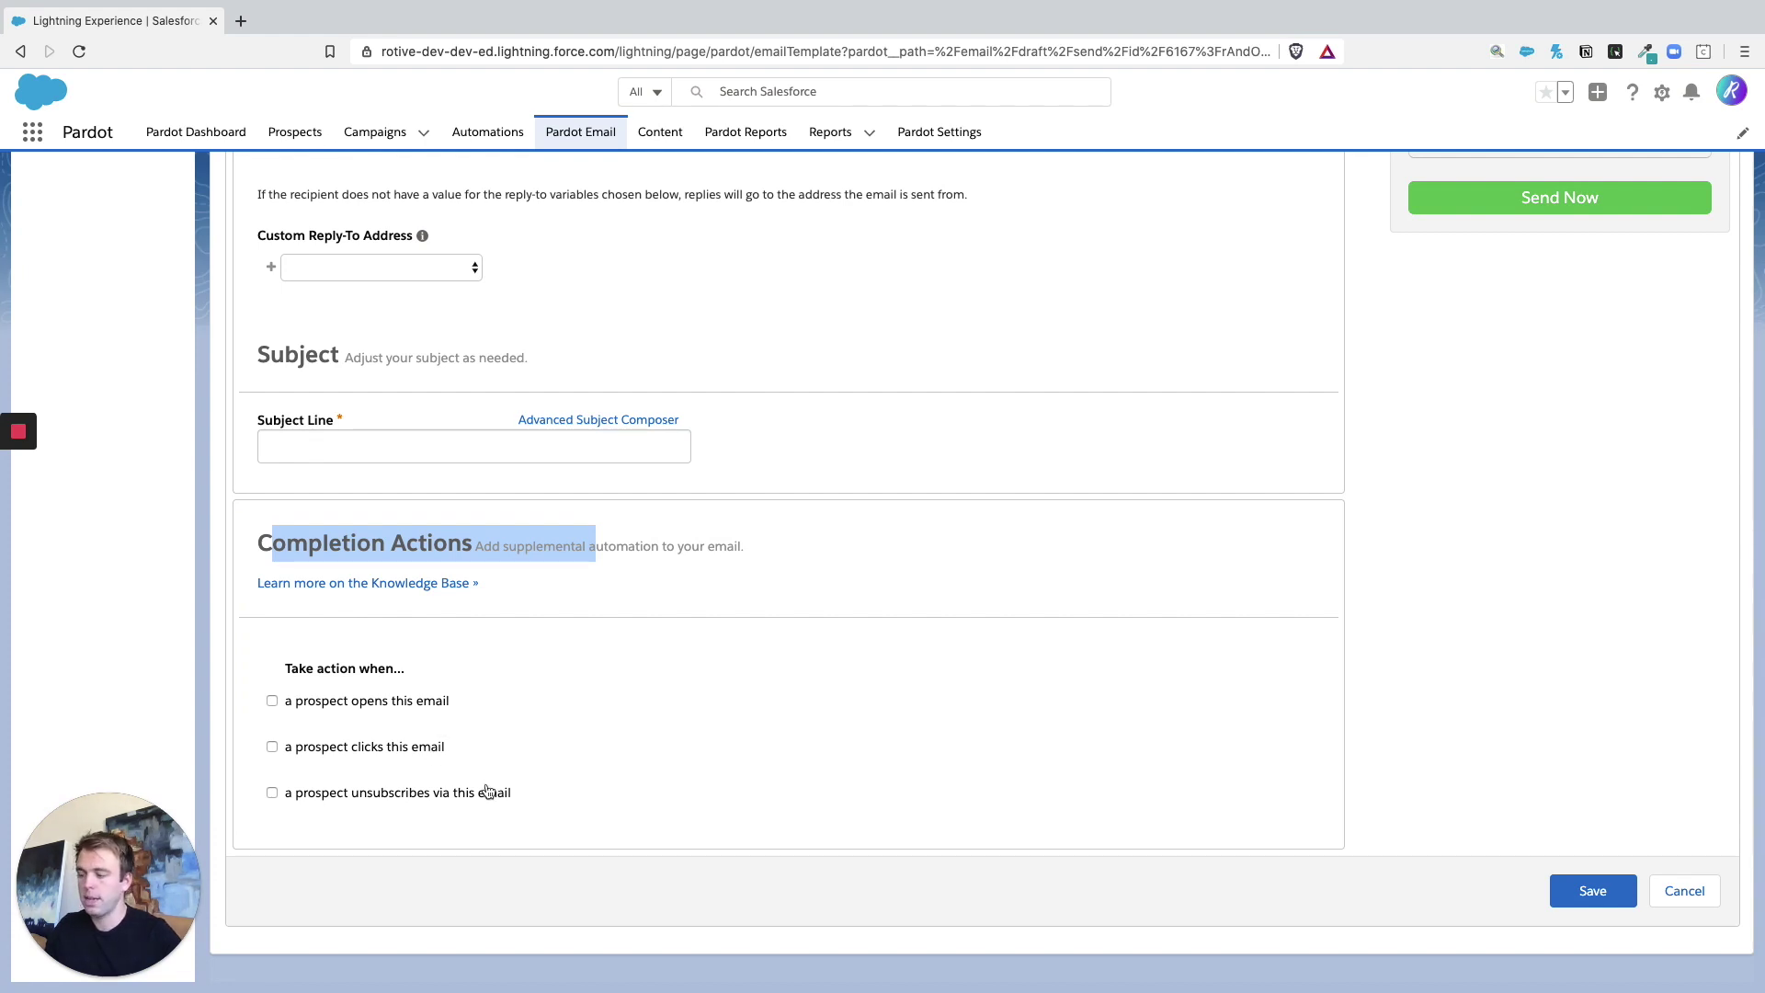
# - Tick 'a prospect opens this email', browse action types, and add a second empty action row
pyautogui.click(272, 700)
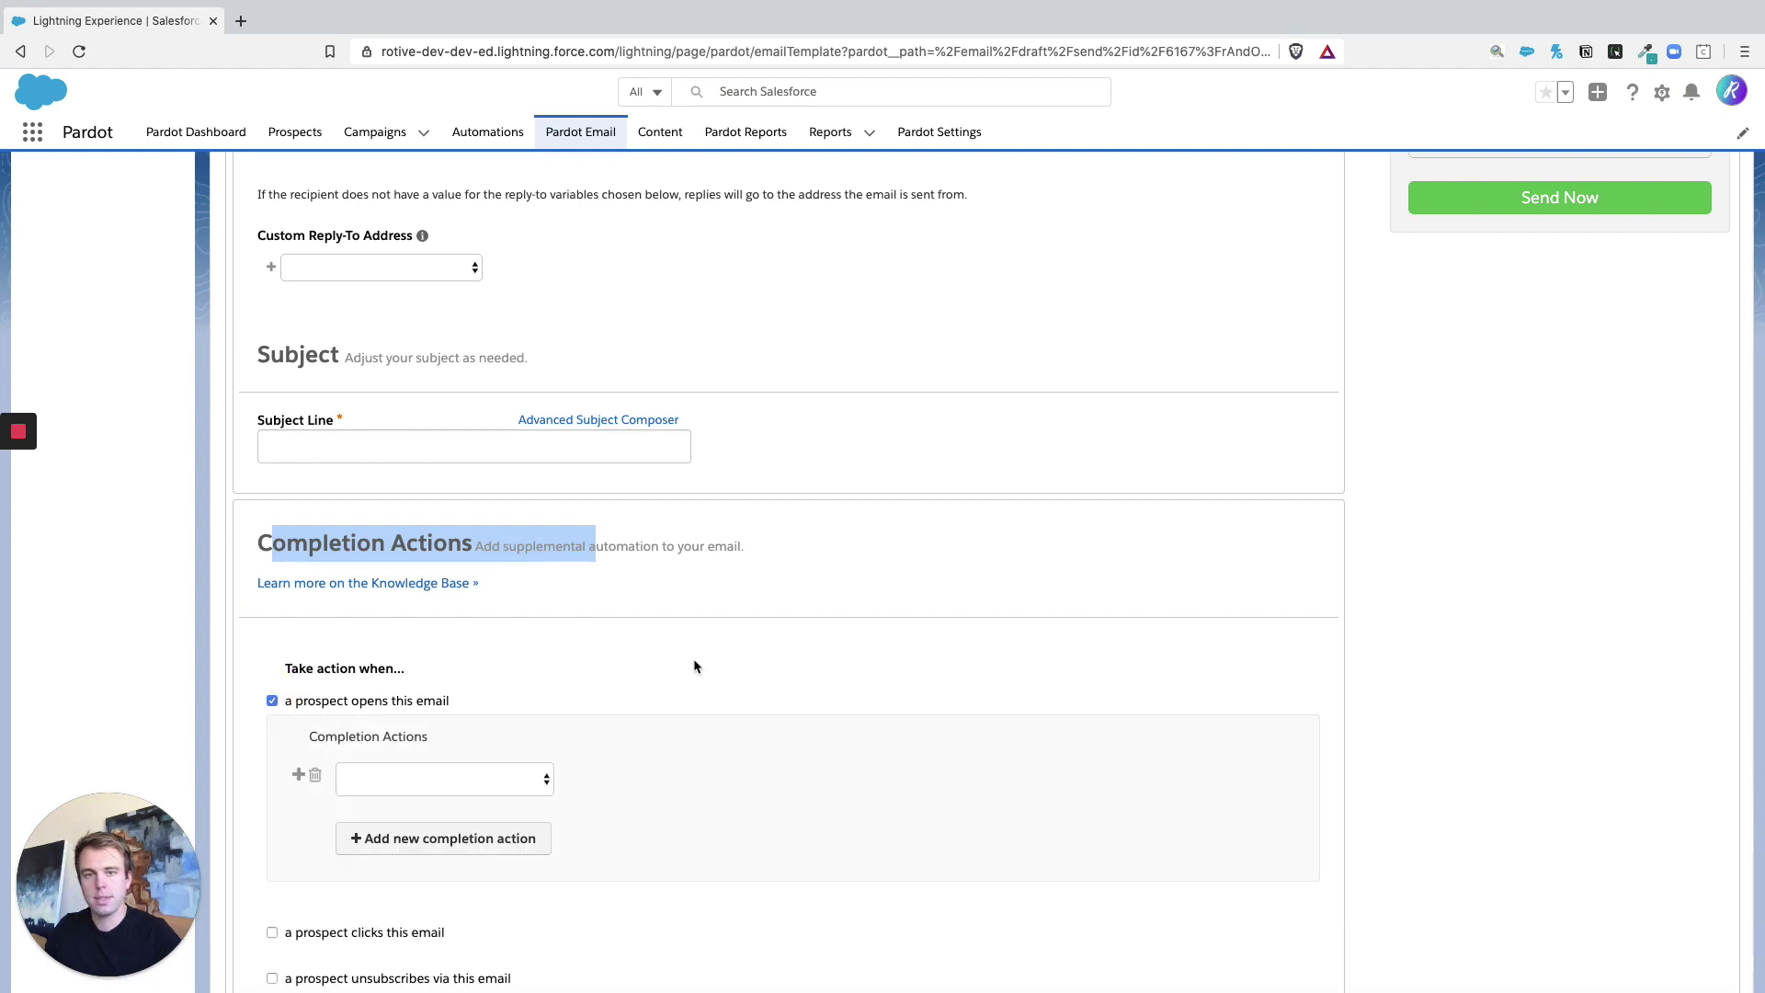
pyautogui.scroll(-1, 693, 658)
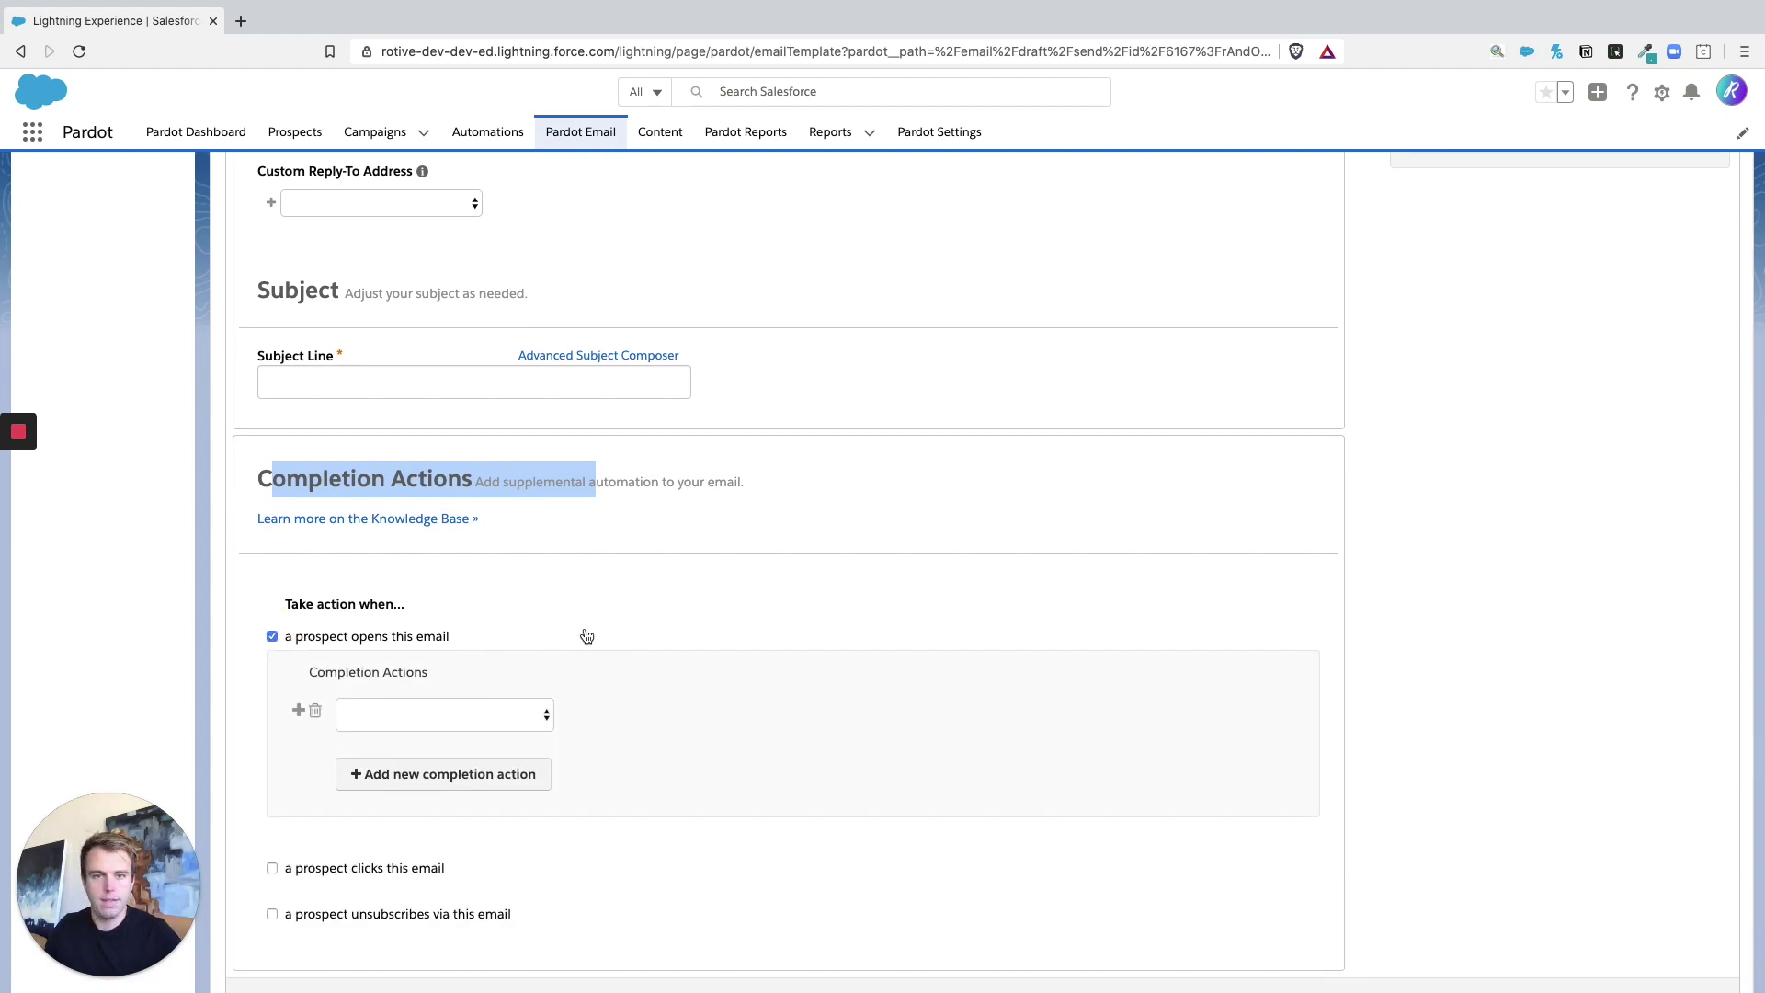
pyautogui.click(460, 724)
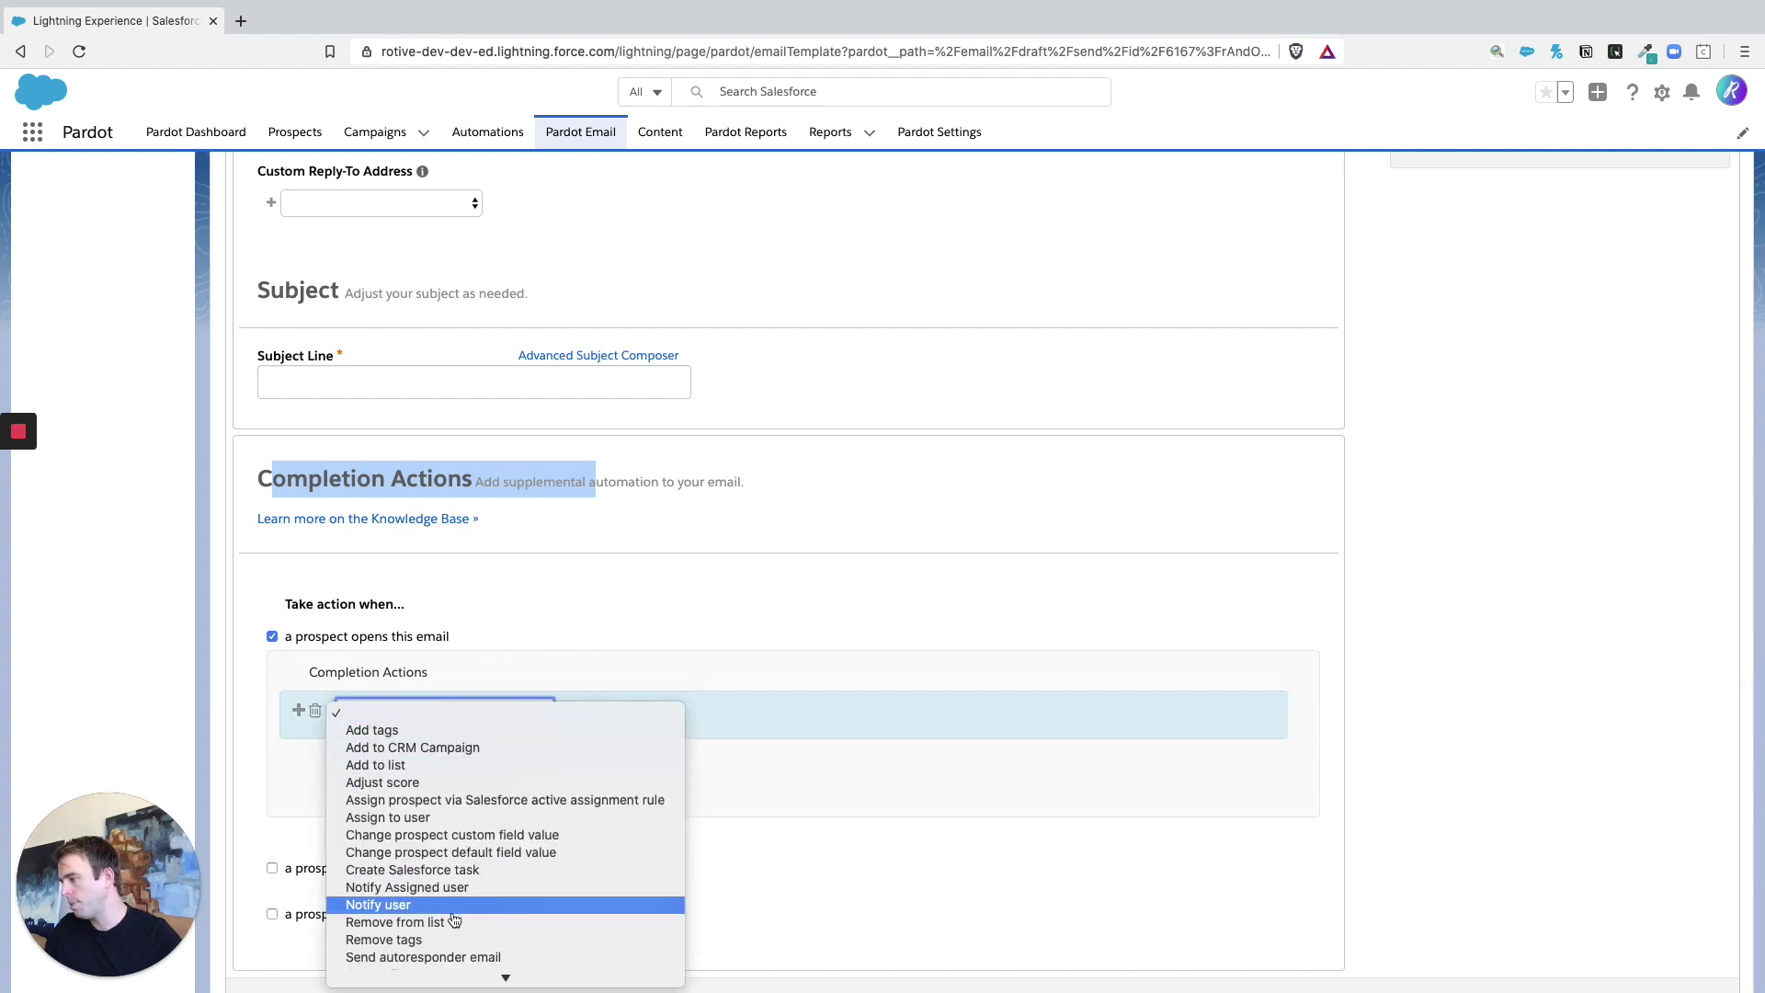
pyautogui.click(613, 586)
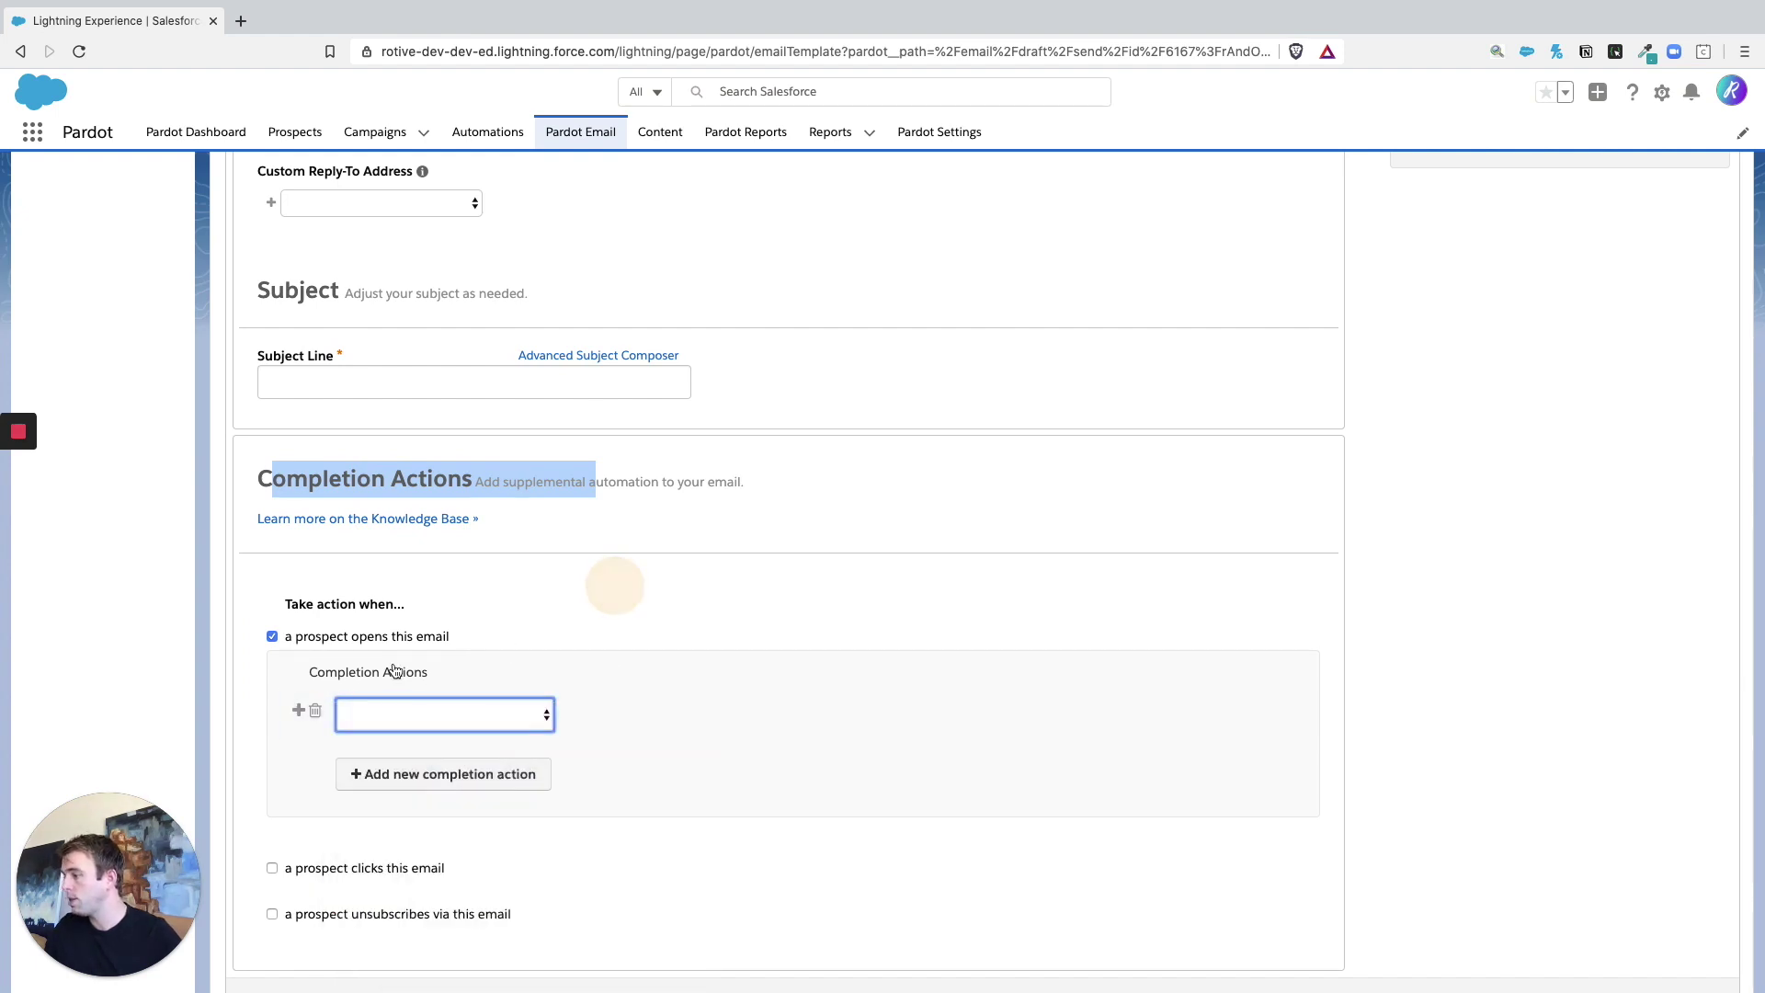
pyautogui.click(298, 710)
pyautogui.scroll(-1, 476, 795)
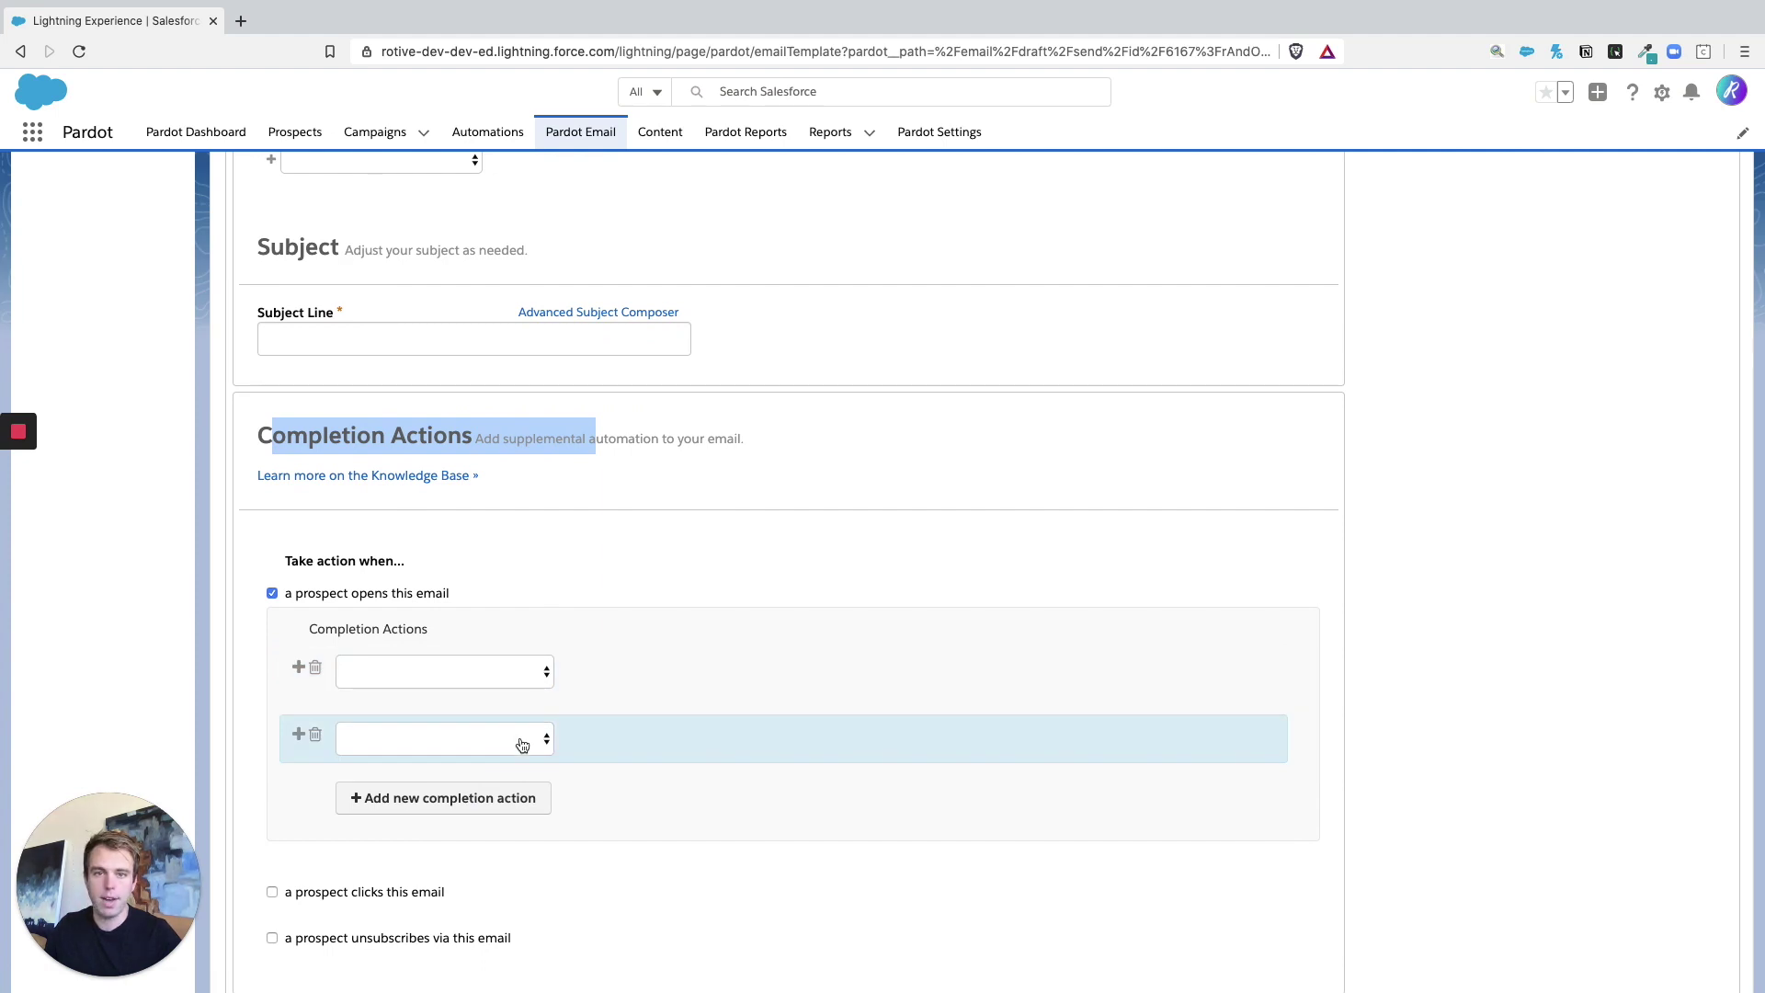
pyautogui.scroll(-1, 902, 813)
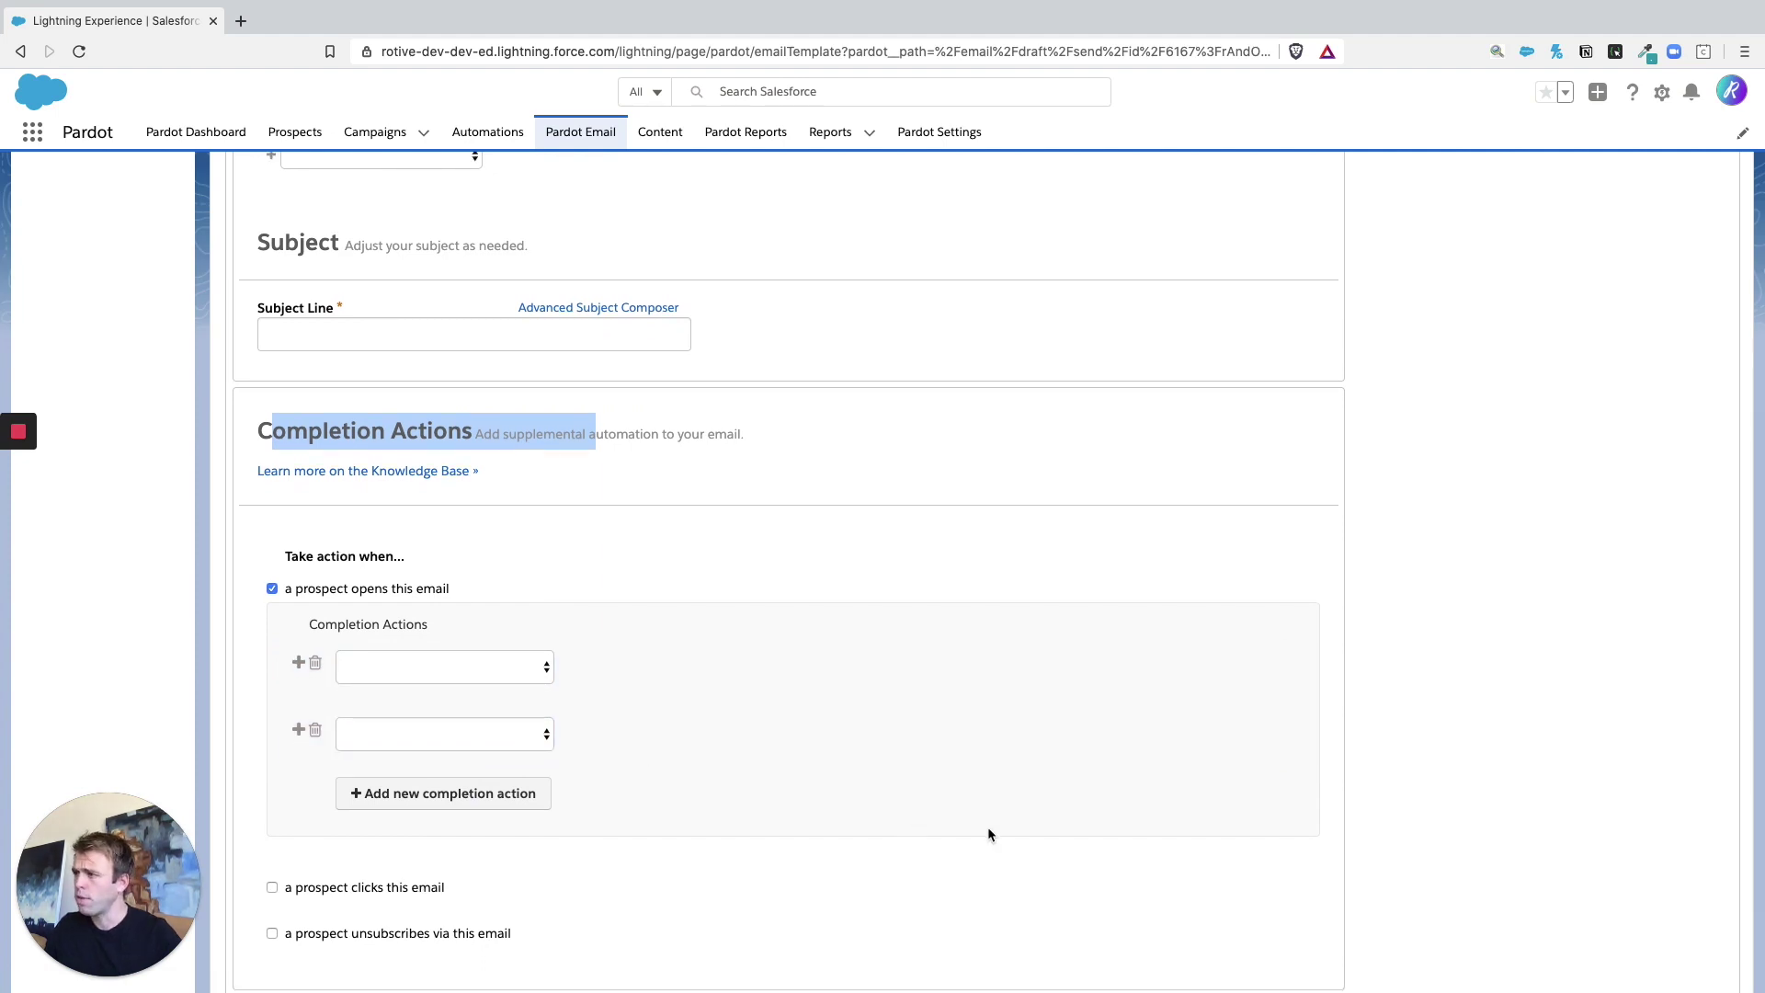